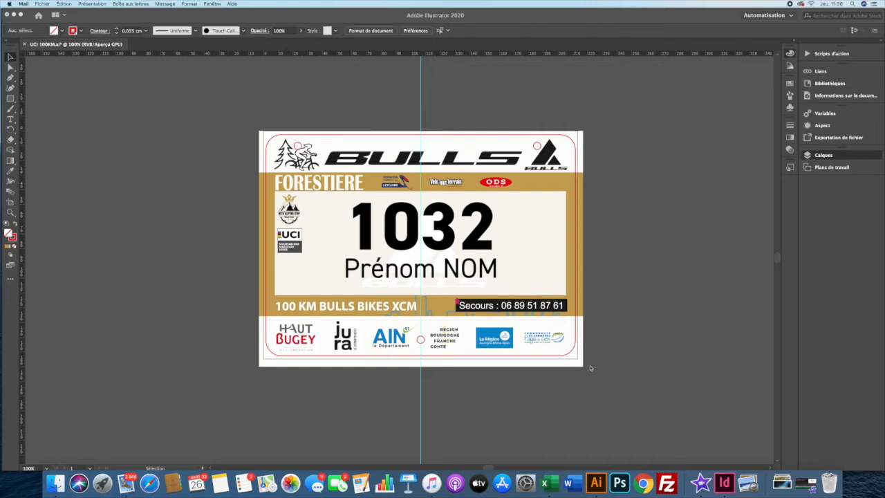
# Step: Look over the blank Excel workbook and the InDesign start screen, and return to Illustrator
pyautogui.press('super+Tab')
pyautogui.press('super+Tab')
pyautogui.press('super+Tab')
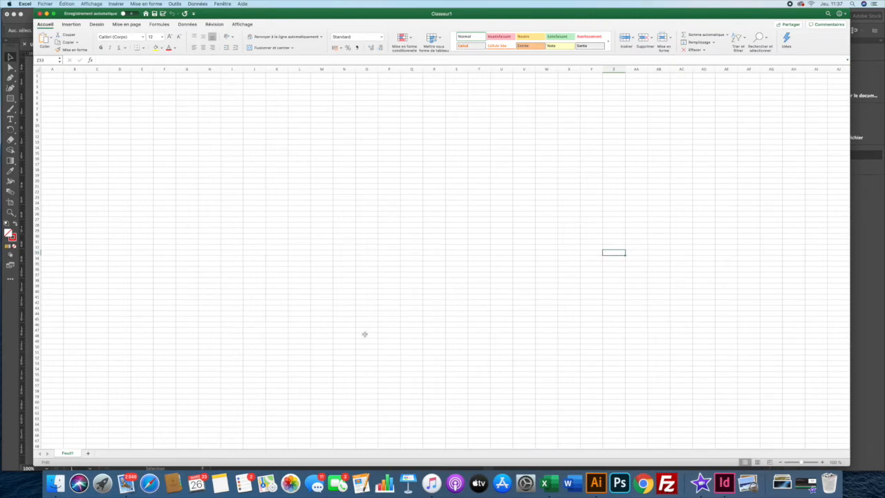
pyautogui.press('super+Tab')
pyautogui.press('super+Tab')
pyautogui.press('super+Tab')
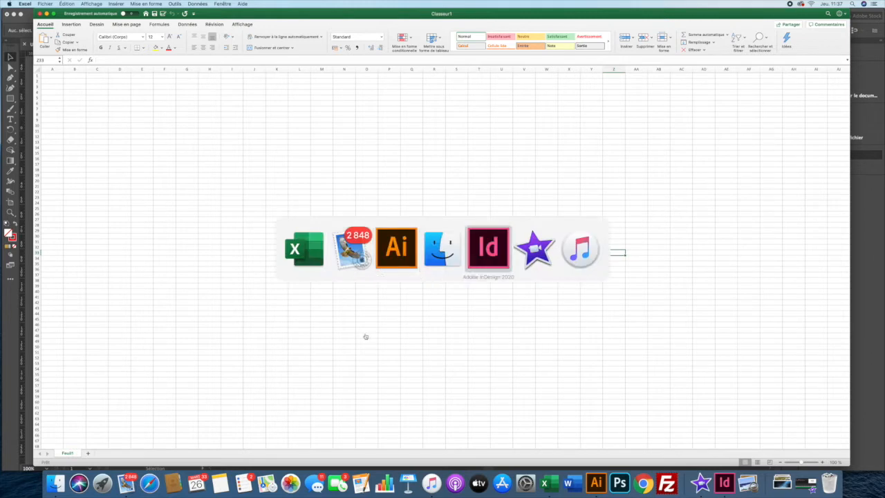
pyautogui.press('super+Tab')
pyautogui.press('super+Tab')
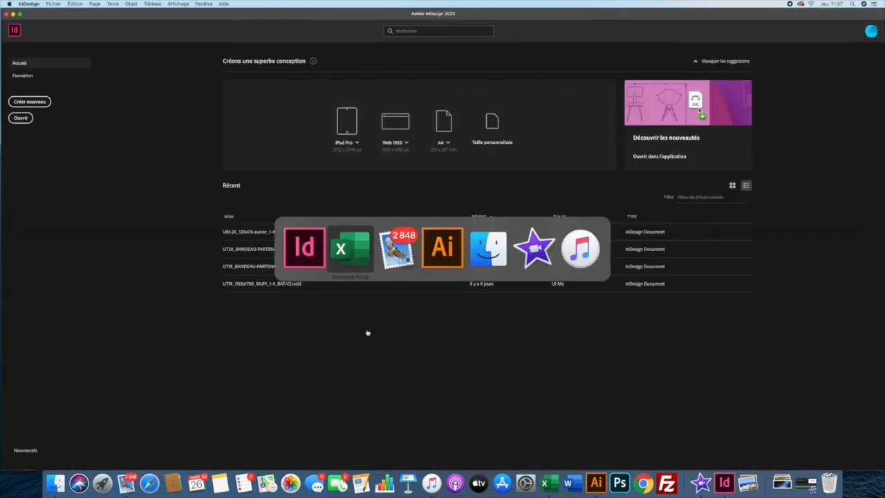
pyautogui.press('super+Tab')
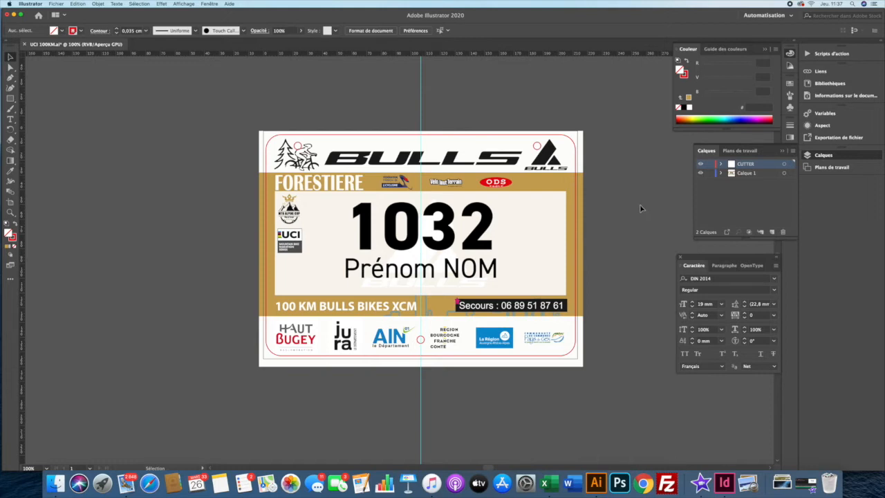
# Step: Examine the race number and name placeholder on the plate as two separate text blocks by selecting their contents
pyautogui.click(479, 244)
pyautogui.doubleClick(479, 243)
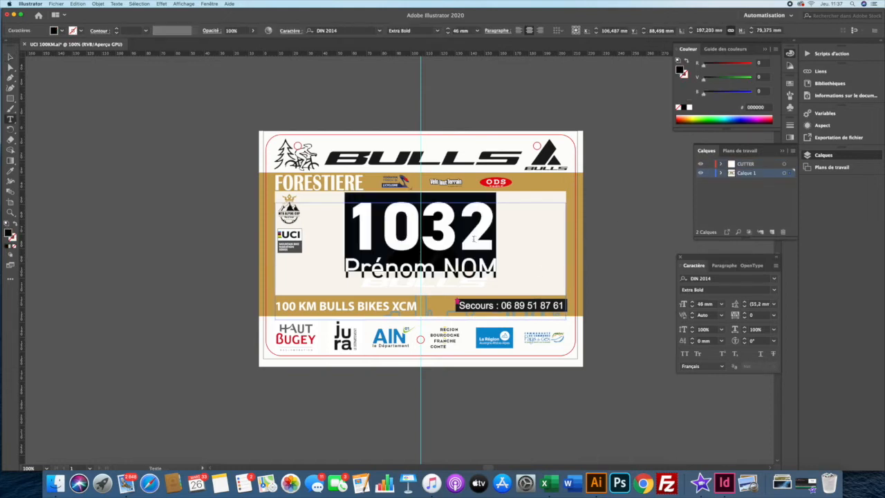
pyautogui.click(467, 246)
pyautogui.press('super+a')
pyautogui.click(453, 241)
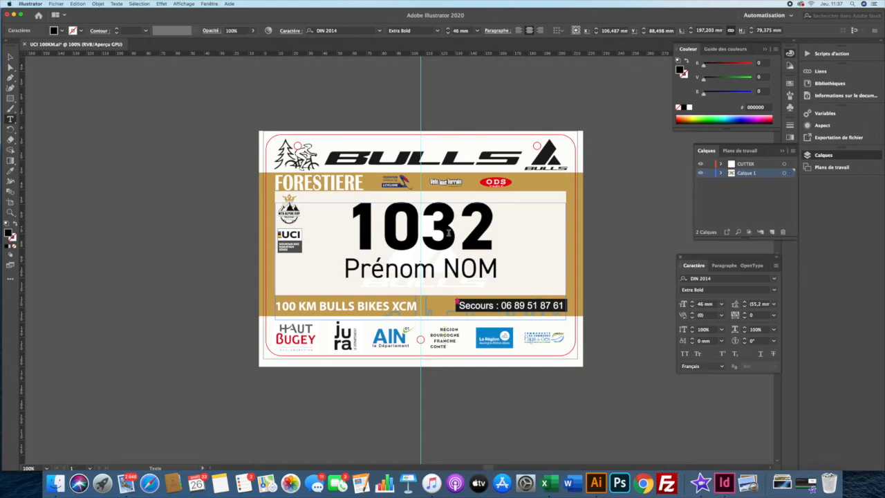
pyautogui.press('super+a')
pyautogui.click(466, 274)
pyautogui.press('super+a')
pyautogui.click(466, 273)
# Step: Move the race number and the name placeholder text blocks off the artboard, onto the empty canvas beside the plate
pyautogui.click(10, 56)
pyautogui.moveTo(413, 249); pyautogui.dragTo(677, 223)
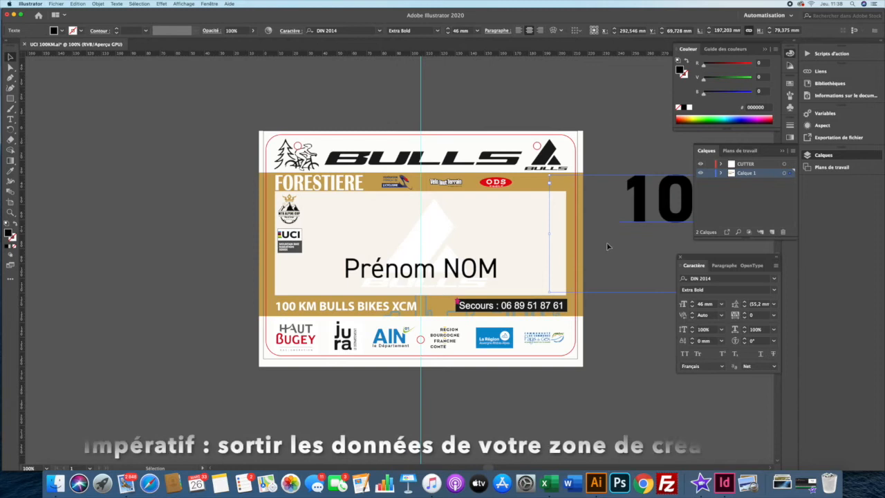
pyautogui.hscroll(5, 357, 273)
pyautogui.hscroll(5, 358, 273)
pyautogui.click(304, 277)
pyautogui.moveTo(304, 277); pyautogui.dragTo(639, 289)
pyautogui.hscroll(-5, 554, 307)
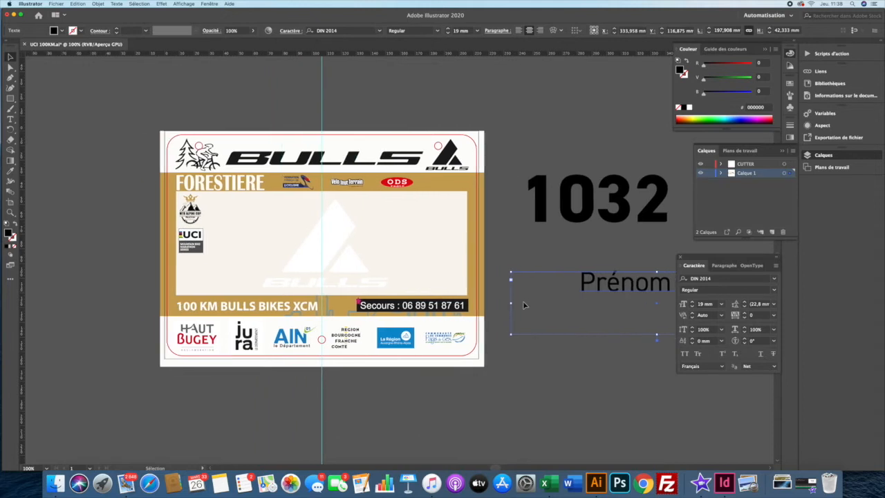
pyautogui.click(544, 368)
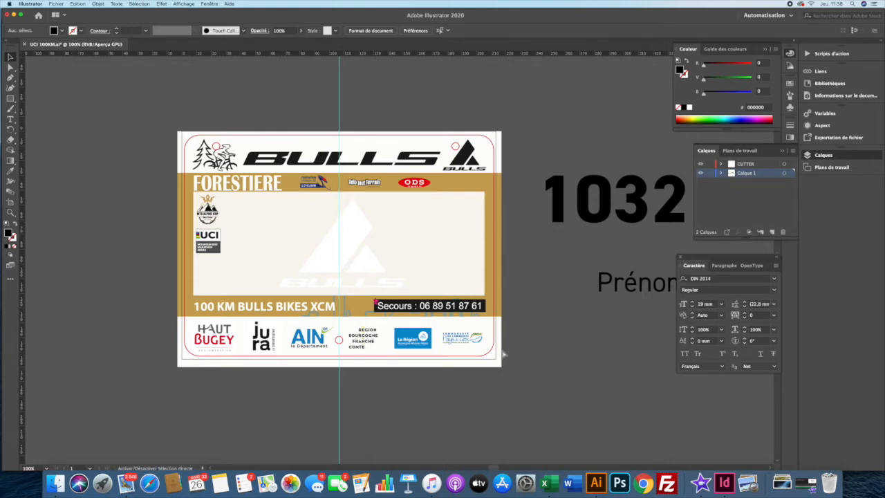
# Step: Save the plate on the desktop (Bureau) as an Adobe Illustrator file named MODELE PLAQUE VTT, using Illustrator 2020 compatibility
pyautogui.press('super+shift+s')
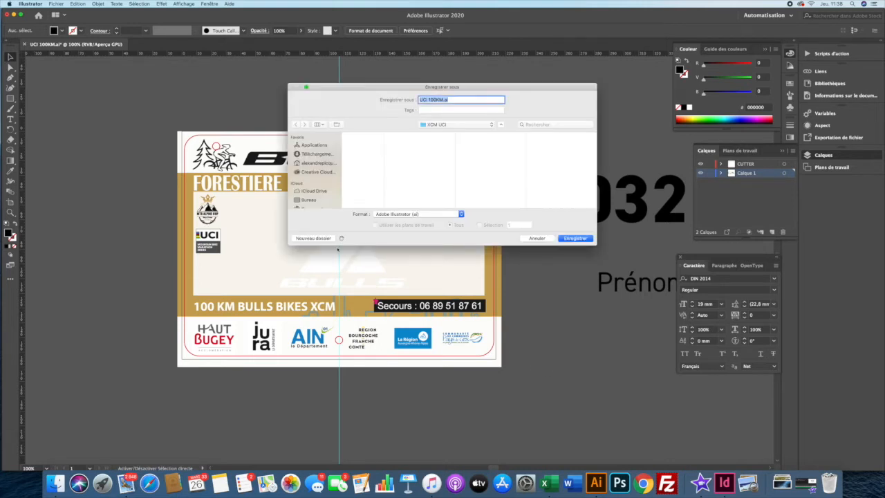
pyautogui.click(307, 200)
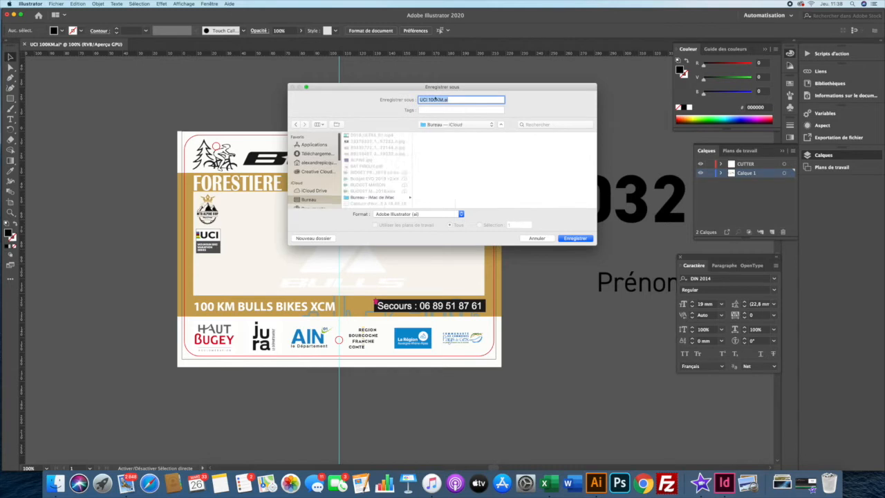
pyautogui.moveTo(440, 100); pyautogui.dragTo(417, 102)
pyautogui.write('MODELE PLAQUE')
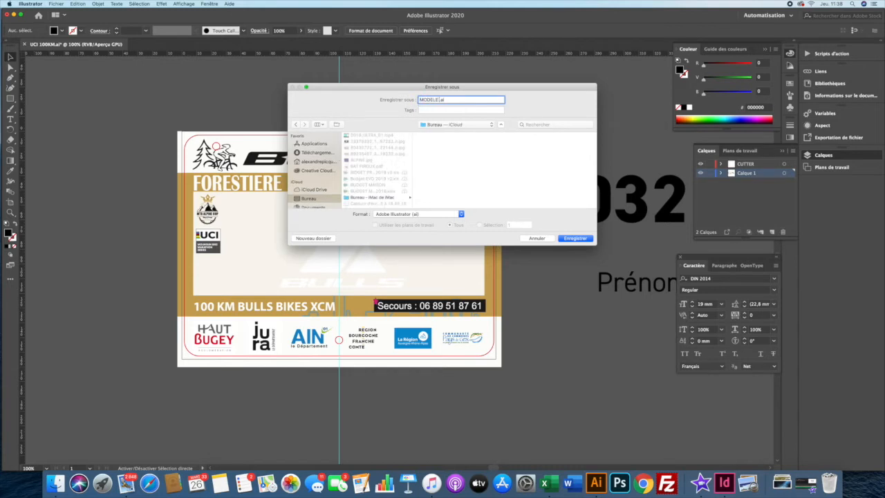
pyautogui.write(' VTT')
pyautogui.press('Return')
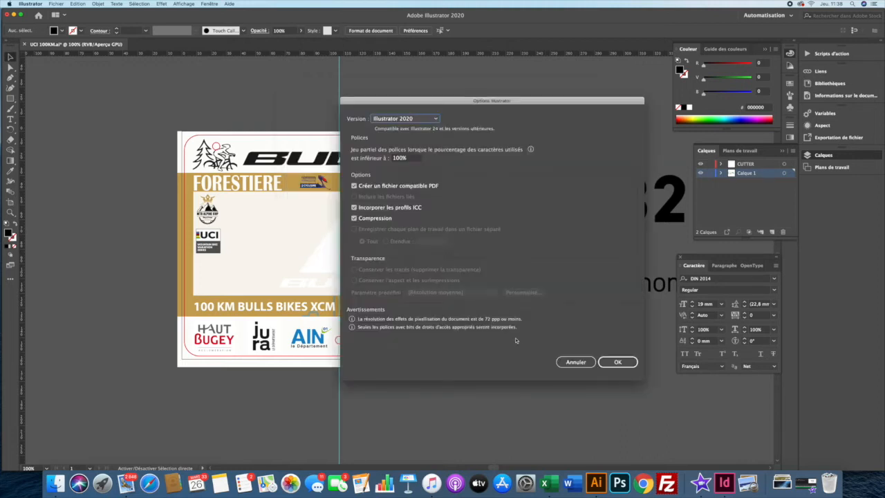
pyautogui.click(632, 361)
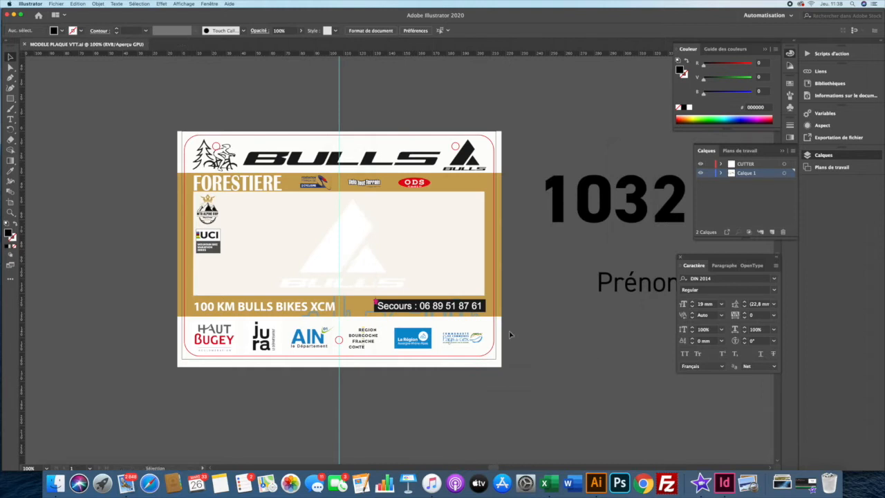
# Step: Switch to Excel and enter the column headers NUMERO, NOM and PRENOM in cells A1 to C1
pyautogui.press('super+Tab')
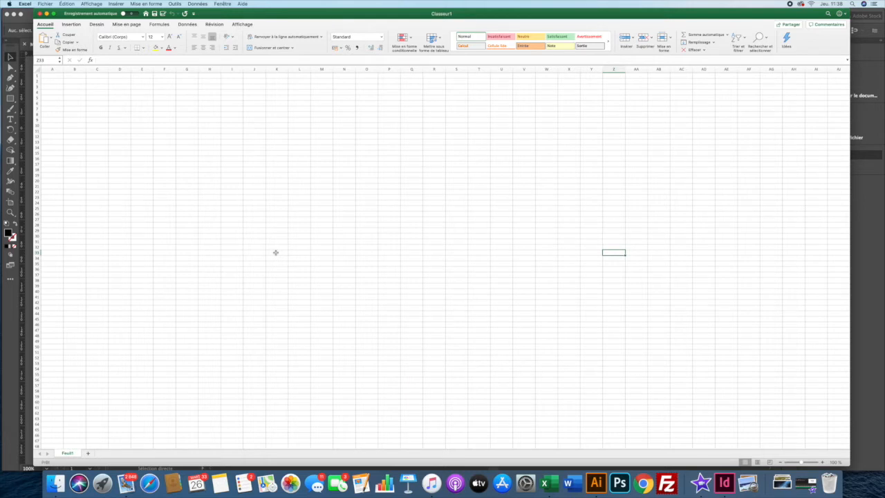
pyautogui.click(52, 75)
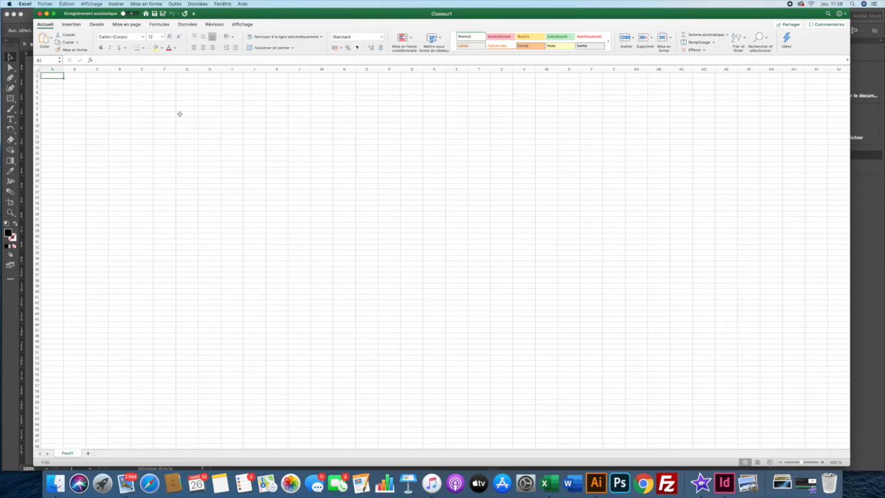
pyautogui.write('NUMERO')
pyautogui.press('Tab')
pyautogui.write('NOM')
pyautogui.press('Tab')
pyautogui.write('FRENO')
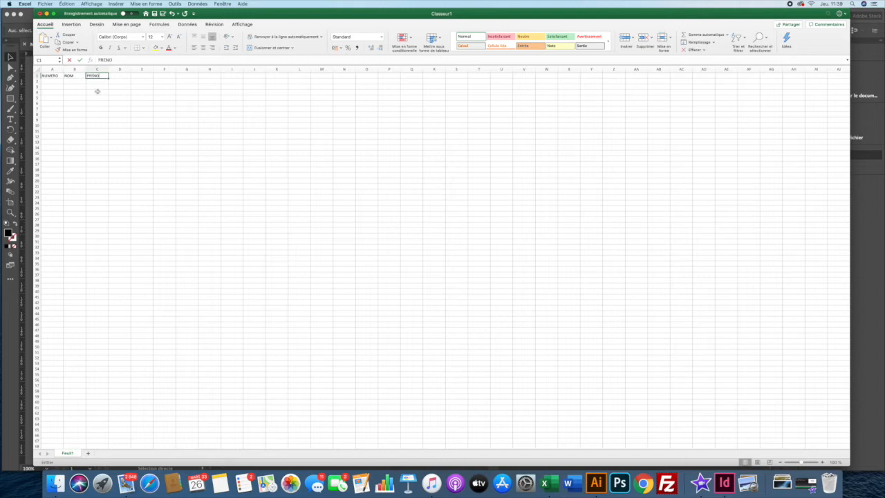
pyautogui.write('M')
pyautogui.press('Return')
# Step: Number the five entries 1 to 5 in the NUMERO column, cells A2 to A6
pyautogui.click(48, 82)
pyautogui.write('1')
pyautogui.press('Return')
pyautogui.write('2')
pyautogui.press('Return')
pyautogui.write('3')
pyautogui.press('Return')
pyautogui.write('4')
pyautogui.press('Return')
pyautogui.press('Return')
pyautogui.click(91, 126)
# Step: Fill the NOM column, cells B2 to B6, with five sample surnames in capitals
pyautogui.click(69, 82)
pyautogui.write('DUPONT')
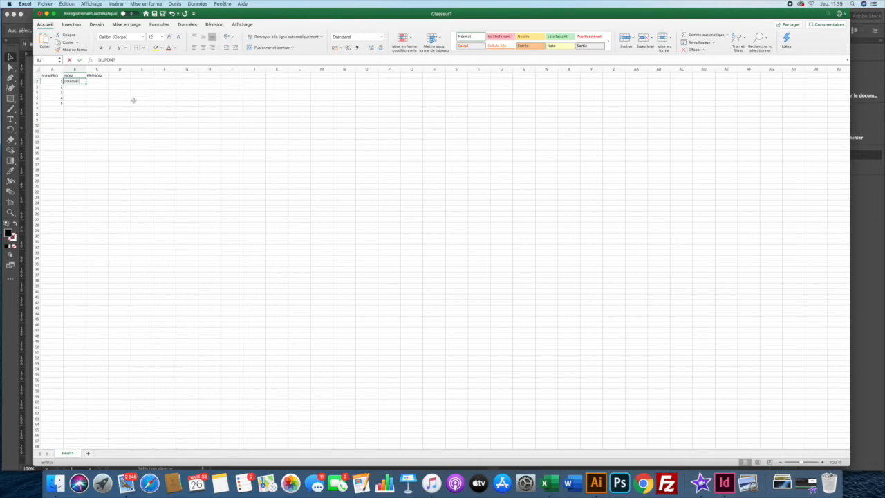
pyautogui.press('Return')
pyautogui.write('DURAND')
pyautogui.press('Return')
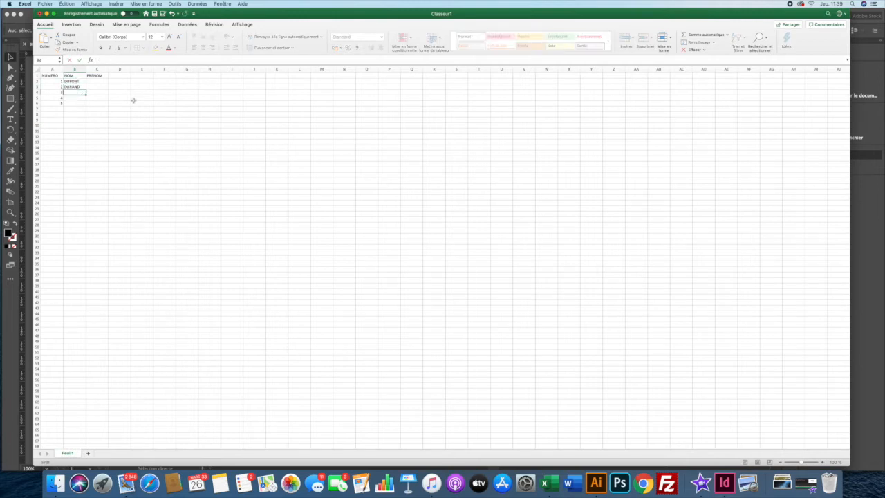
pyautogui.write('MANIGAND')
pyautogui.press('Return')
pyautogui.write('GAILLAND')
pyautogui.press('Return')
pyautogui.write('B')
pyautogui.write('OULC')
pyautogui.press('Return')
# Step: Fill the PRENOM column, cells C2 to C6, with five sample first names
pyautogui.click(100, 81)
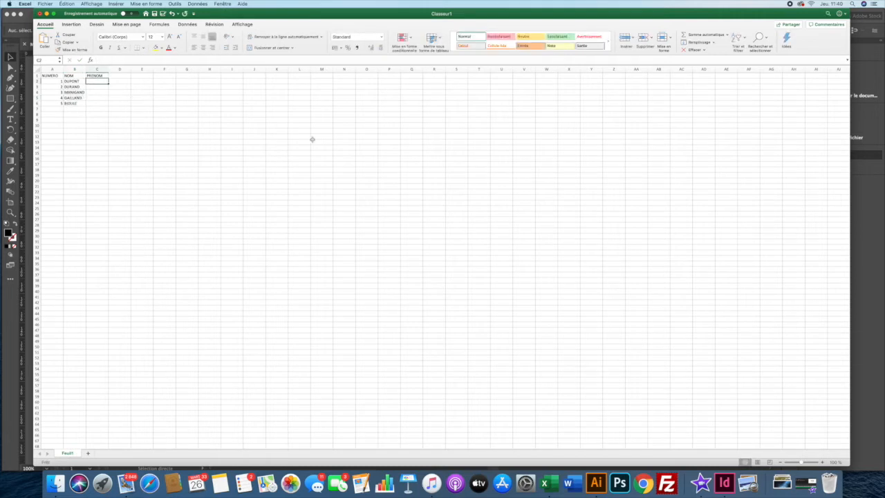
pyautogui.write('Jean')
pyautogui.press('Return')
pyautogui.write('Jacques')
pyautogui.press('Return')
pyautogui.write('François')
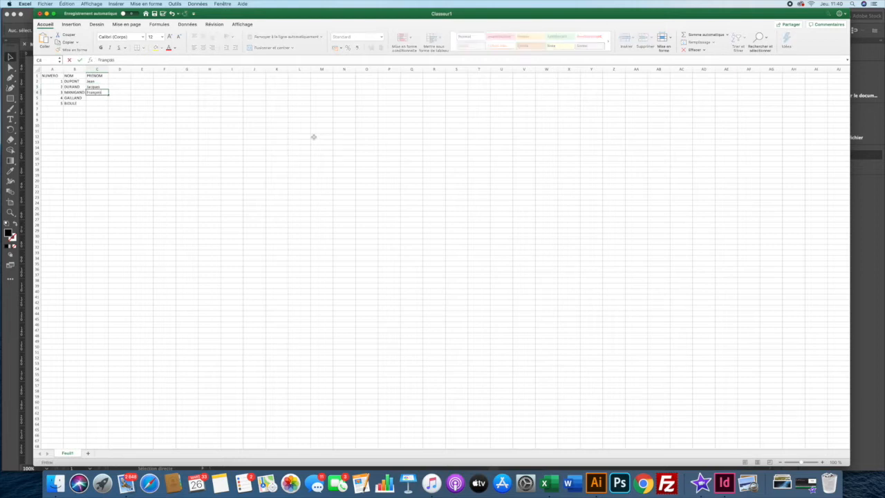
pyautogui.press('Return')
pyautogui.write('Isabelle')
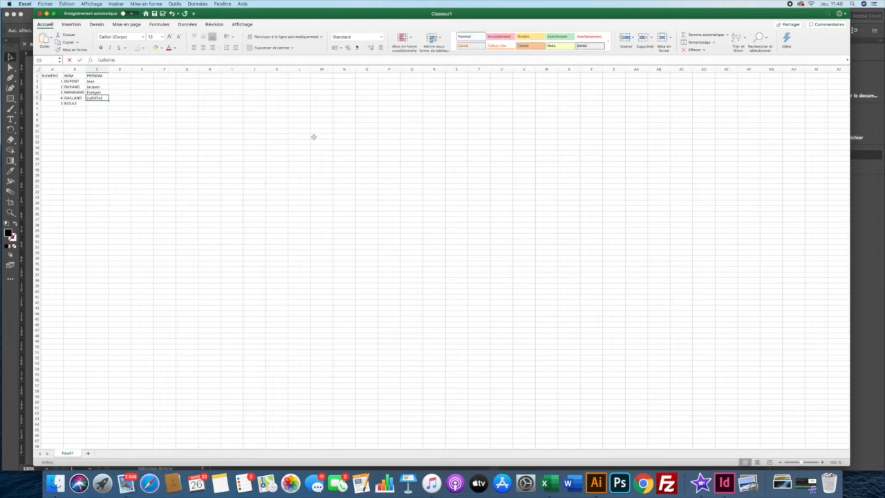
pyautogui.write('e')
pyautogui.press('Return')
pyautogui.write('=')
pyautogui.press('Return')
pyautogui.click(223, 155)
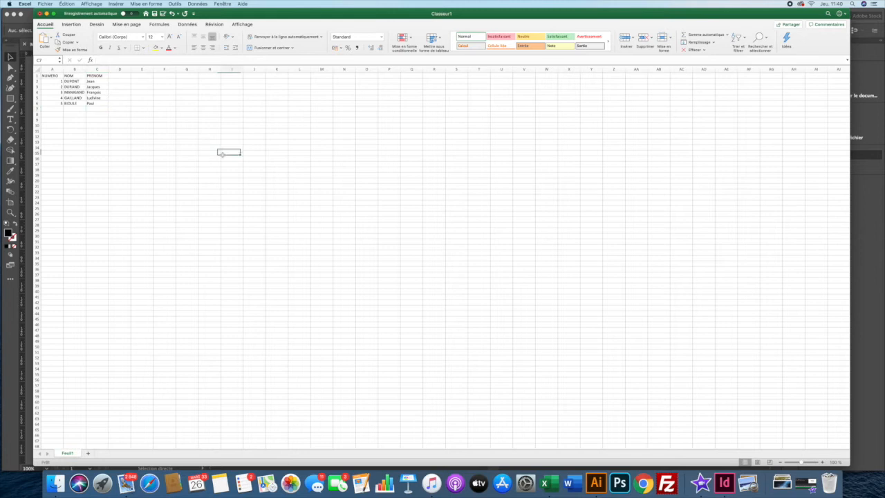
# Step: Save the workbook locally on the desktop (Bureau) as "listing modèle" in Excel workbook (.xlsx) format
pyautogui.press('super+s')
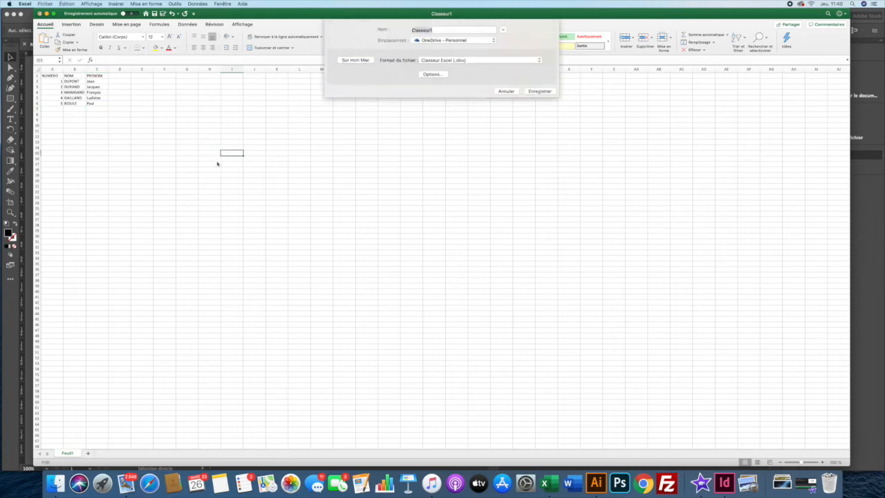
pyautogui.write('listing')
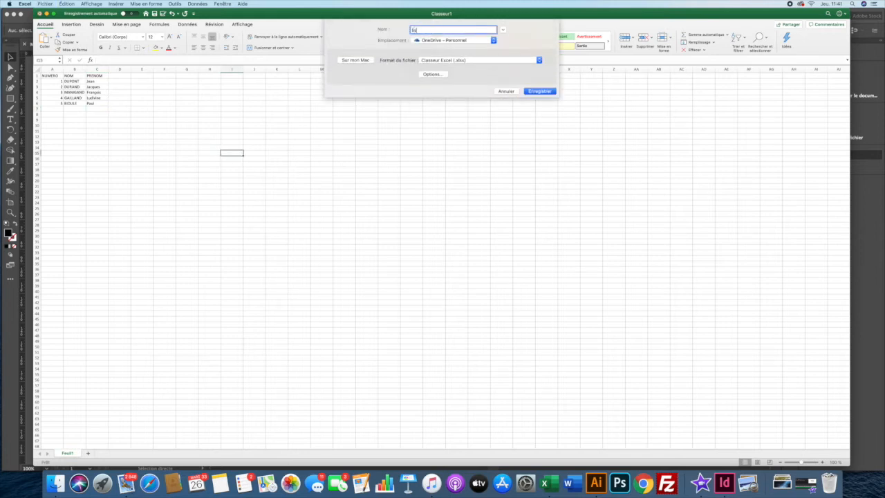
pyautogui.write(' modèle')
pyautogui.click(355, 60)
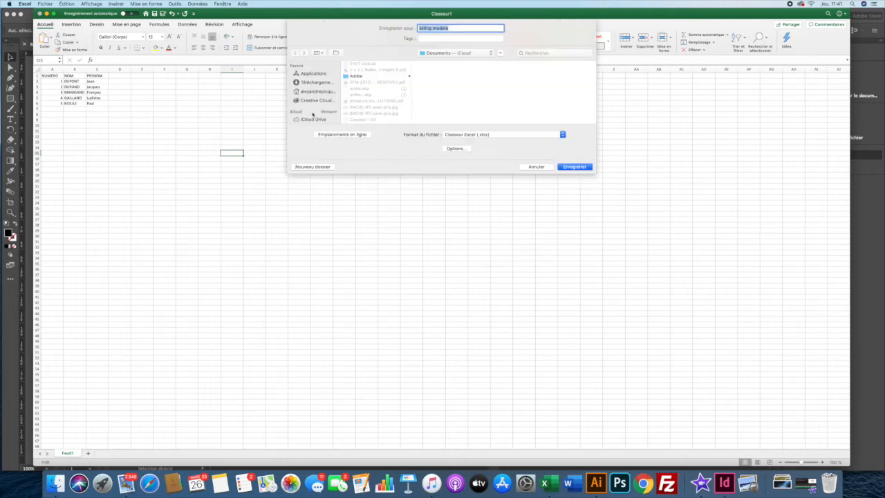
pyautogui.scroll(-3, 312, 113)
pyautogui.scroll(-4, 310, 115)
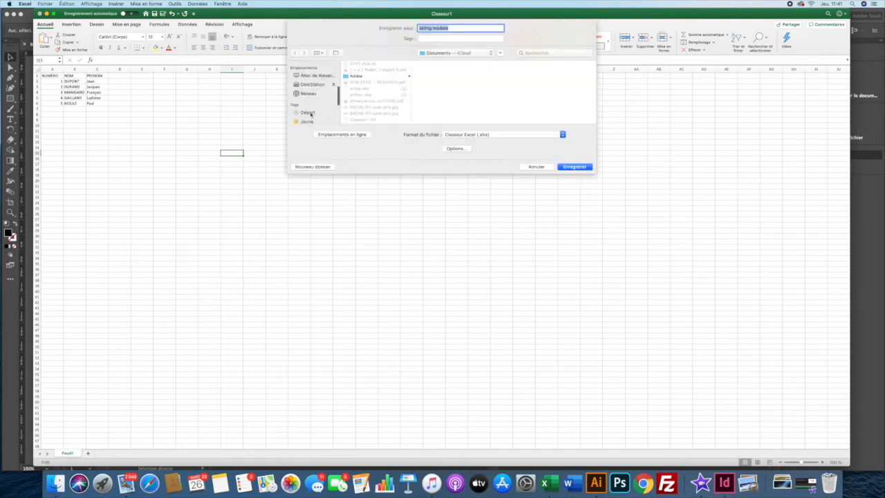
pyautogui.scroll(4, 311, 115)
pyautogui.click(304, 75)
pyautogui.click(578, 166)
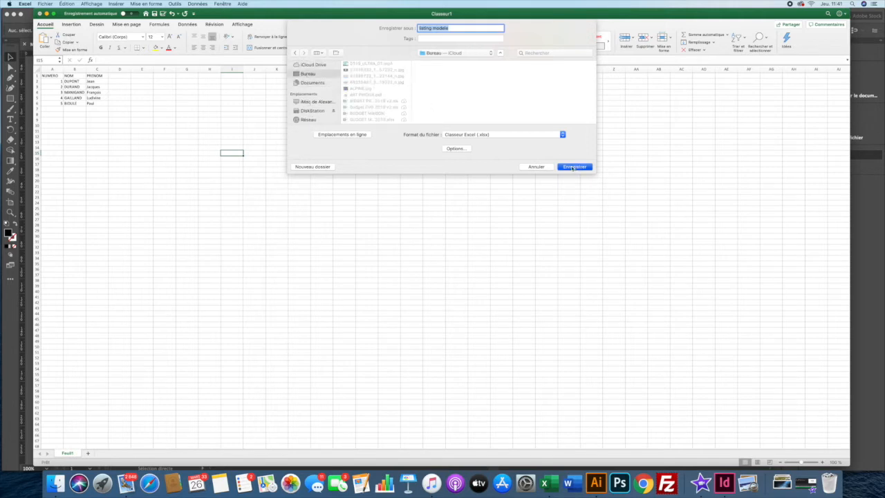
pyautogui.click(299, 125)
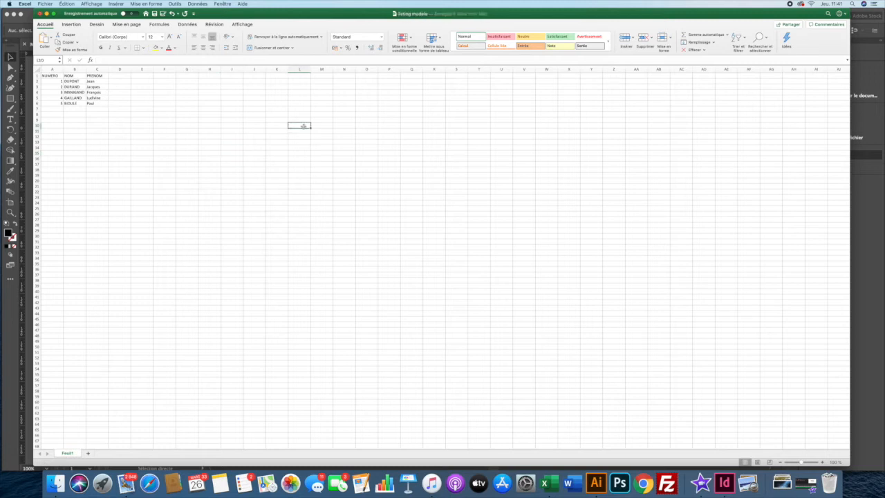
# Step: Save a copy of the listing on the desktop (Bureau) as tab-delimited text (.txt)
pyautogui.press('super+shift+s')
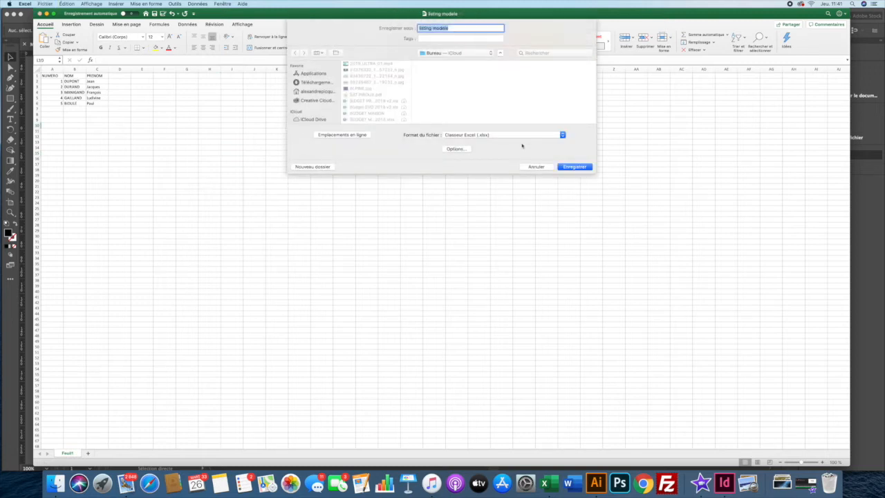
pyautogui.click(520, 135)
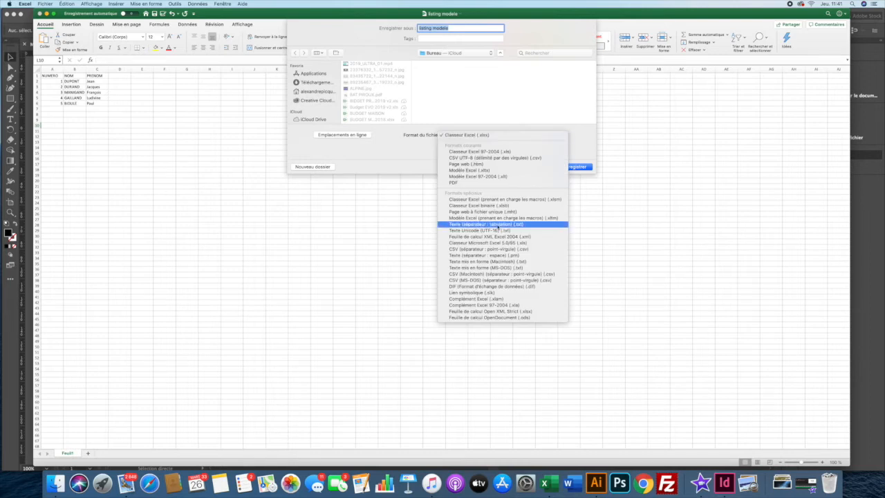
pyautogui.click(497, 224)
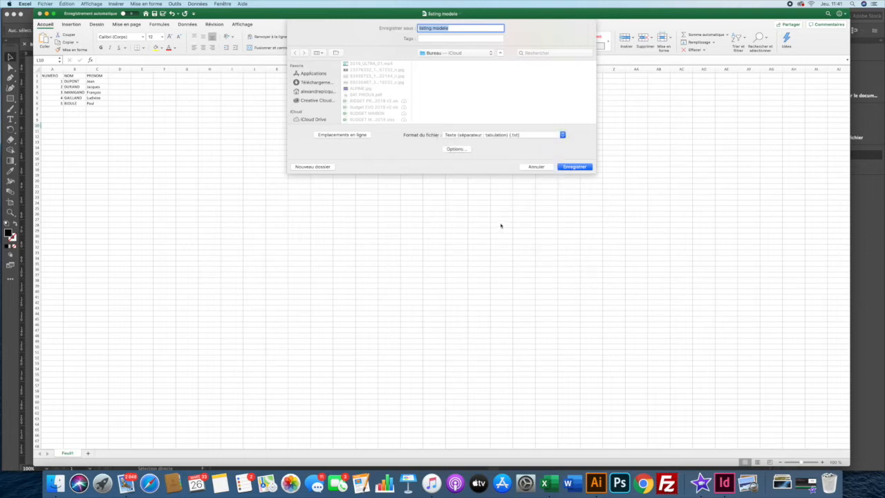
pyautogui.click(574, 167)
pyautogui.click(494, 164)
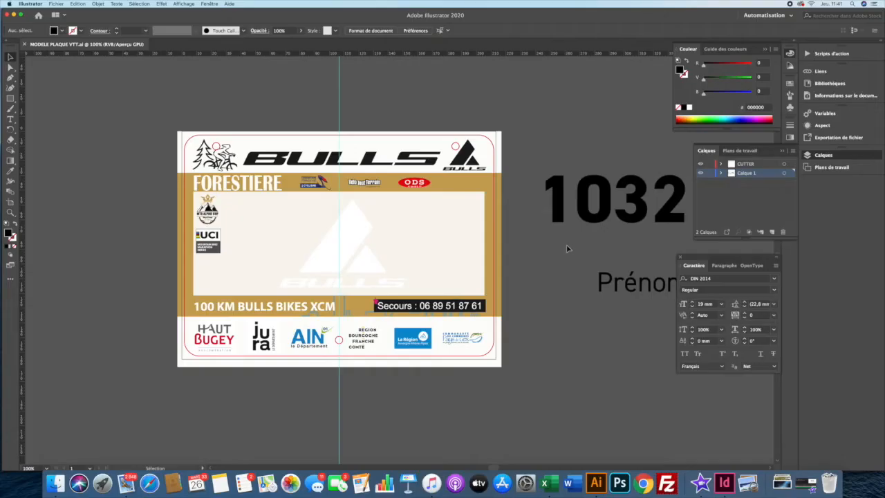
# Step: Return to Illustrator and select the rounded red cutting outline on the CUTTER layer to check its dimensions
pyautogui.hscroll(2, 564, 247)
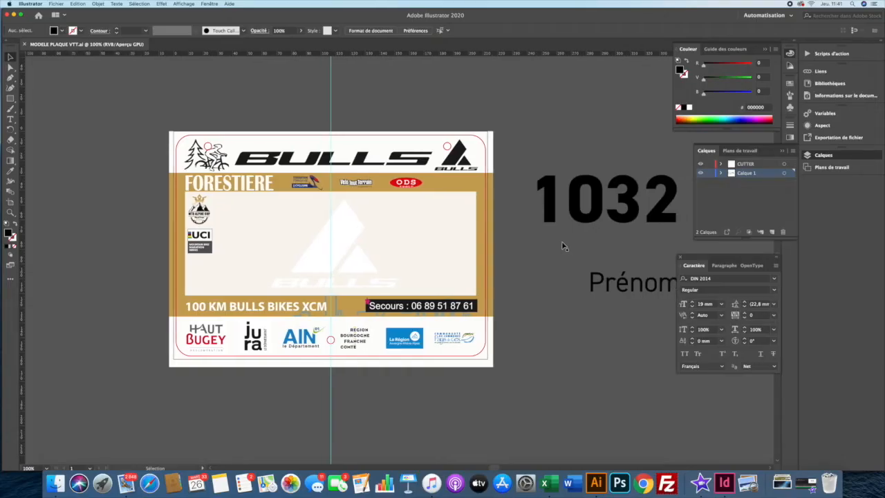
pyautogui.click(290, 138)
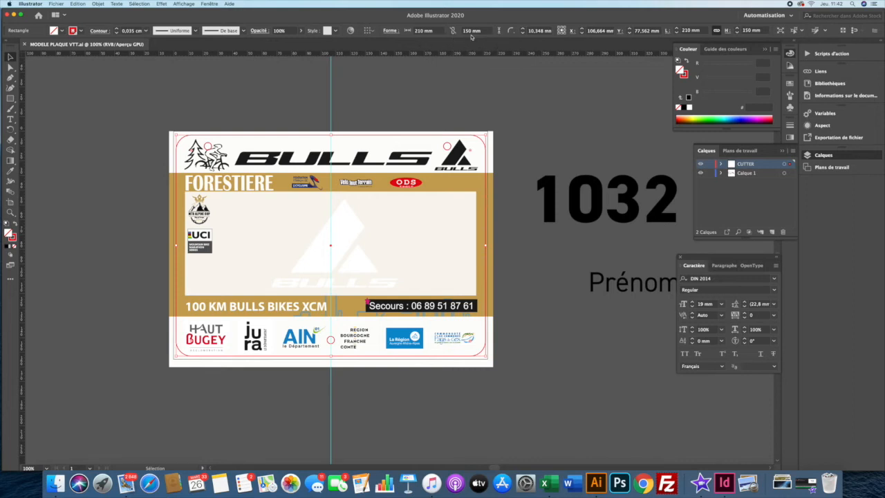
# Step: Switch to InDesign and create a one-page landscape document, 210 mm wide and 150 mm high
pyautogui.click(725, 485)
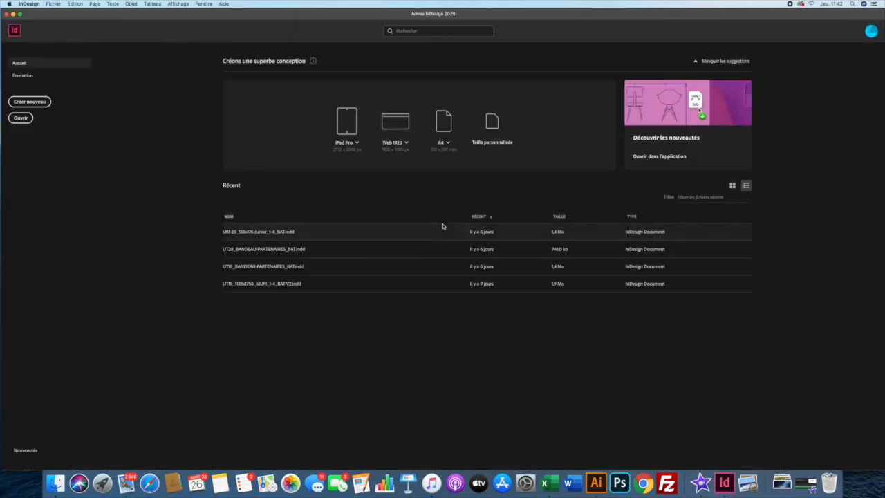
pyautogui.press('super+n')
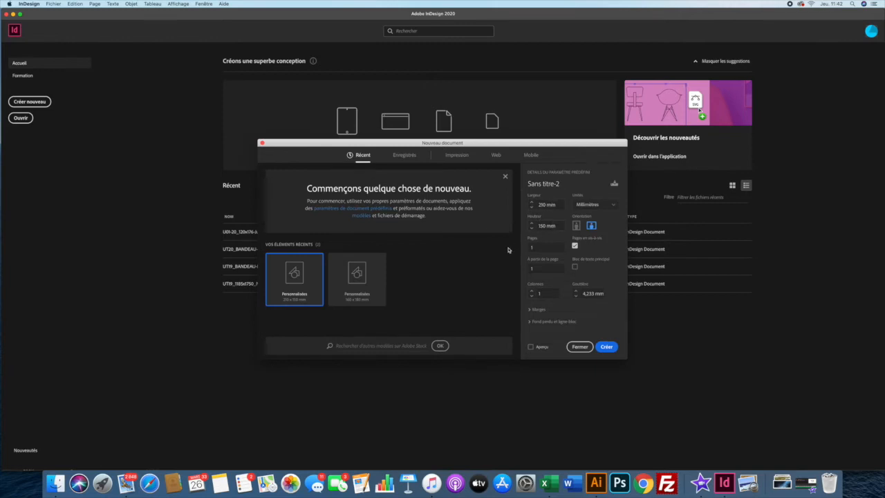
pyautogui.click(614, 344)
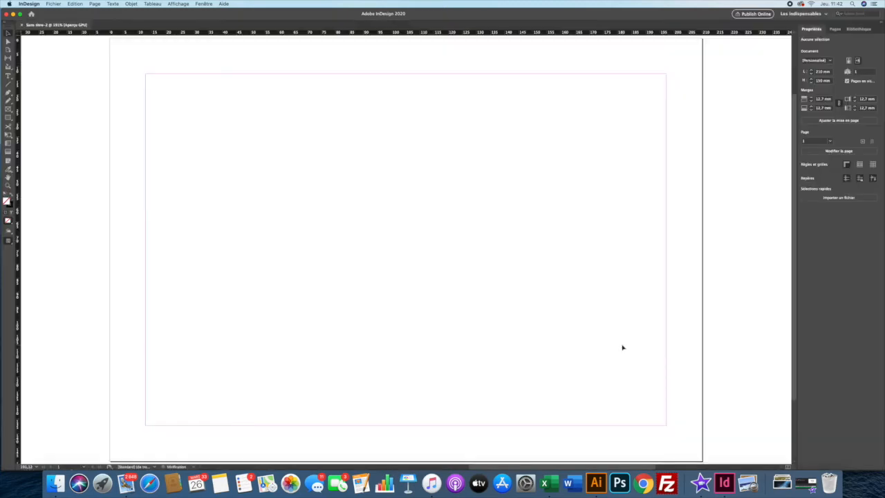
# Step: Draw an empty rectangular image frame covering the whole page, 210 × 150 mm
pyautogui.keyDown('alt'); pyautogui.keyDown('super'); pyautogui.click(514, 290); pyautogui.keyUp('super'); pyautogui.keyUp('alt')
pyautogui.keyDown('alt'); pyautogui.keyDown('super'); pyautogui.click(465, 277); pyautogui.keyUp('super'); pyautogui.keyUp('alt')
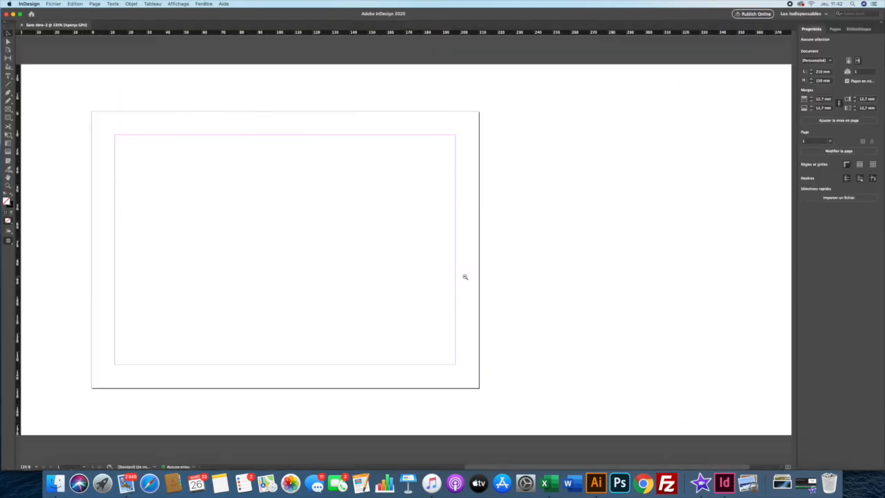
pyautogui.moveTo(355, 244); pyautogui.dragTo(472, 253)
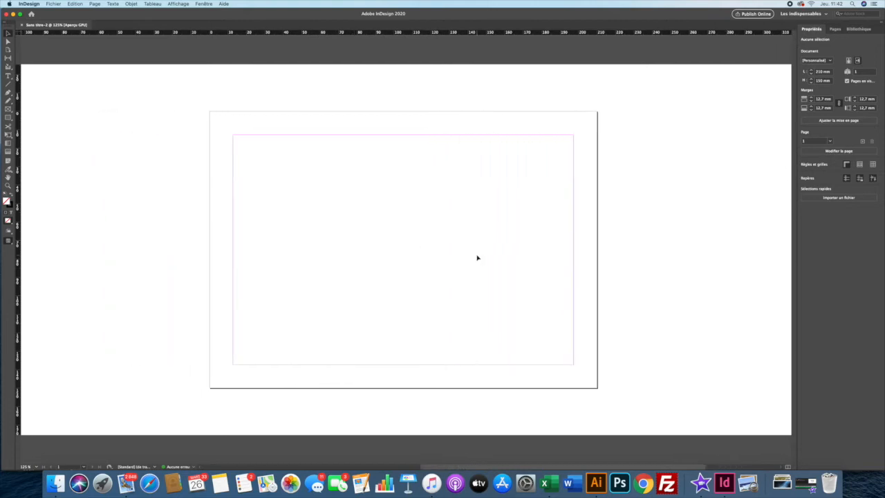
pyautogui.click(7, 109)
pyautogui.moveTo(210, 111); pyautogui.dragTo(598, 389)
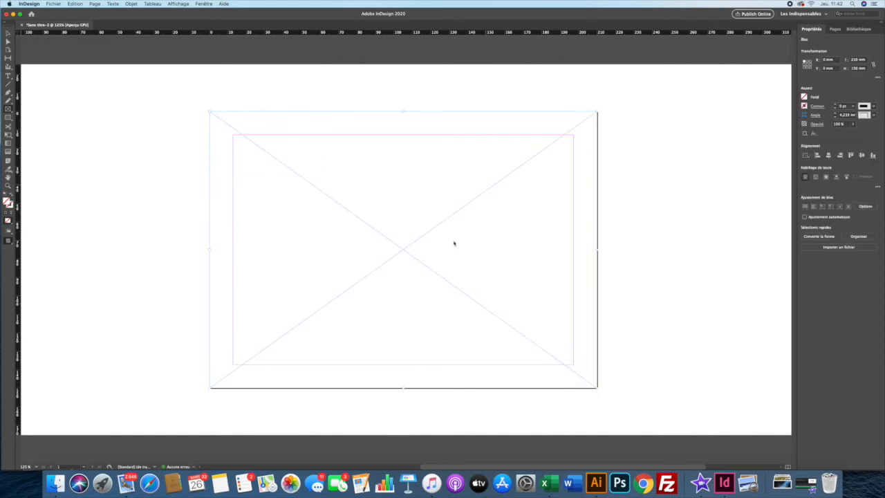
# Step: Place the file MODELE PLAQUE VTT.ai from the desktop (Bureau) into the full-page frame
pyautogui.press('super+d')
pyautogui.click(325, 187)
pyautogui.scroll(-5, 391, 173)
pyautogui.scroll(-10, 391, 174)
pyautogui.click(391, 169)
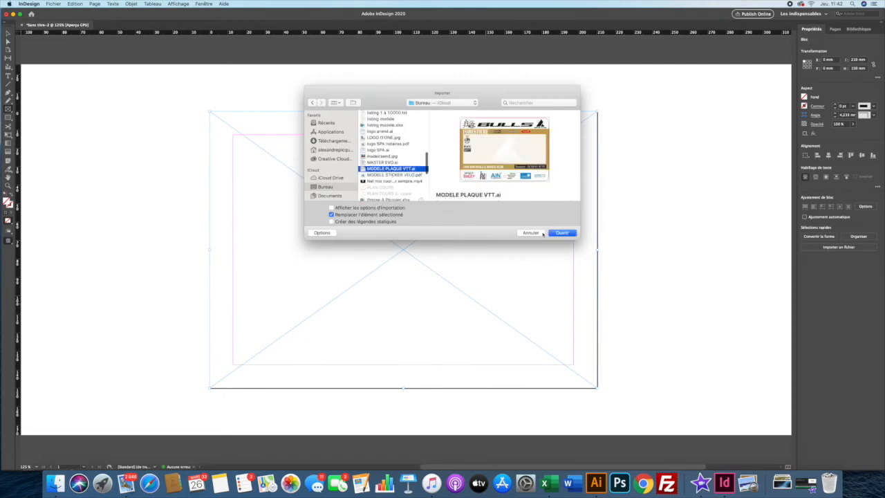
pyautogui.click(561, 233)
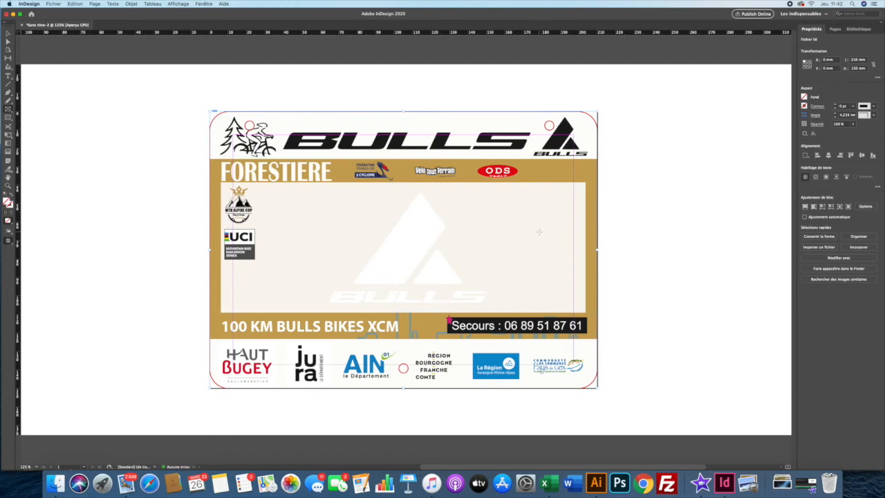
# Step: Resize the placed plate artwork inside its frame to 210 × 150 mm at X 0, Y 0, and deselect it
pyautogui.press('a')
pyautogui.click(575, 271)
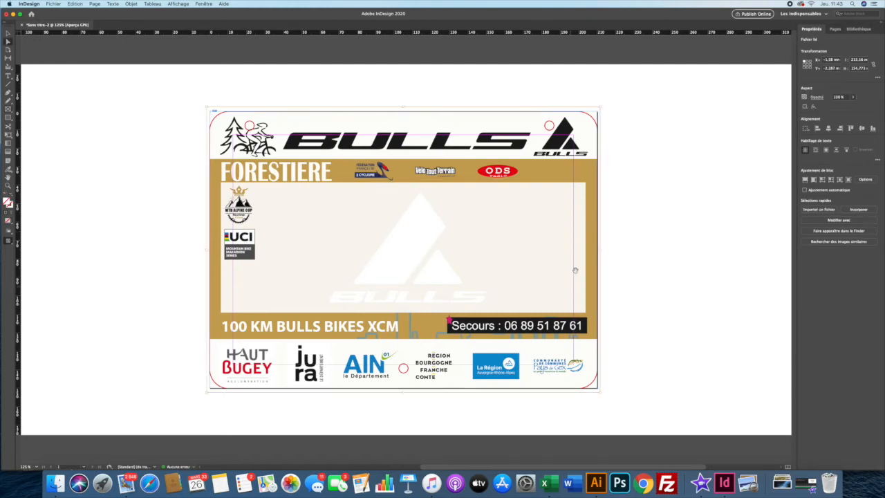
pyautogui.moveTo(599, 249); pyautogui.dragTo(597, 249)
pyautogui.moveTo(210, 250); pyautogui.dragTo(213, 250)
pyautogui.moveTo(403, 388); pyautogui.dragTo(403, 384)
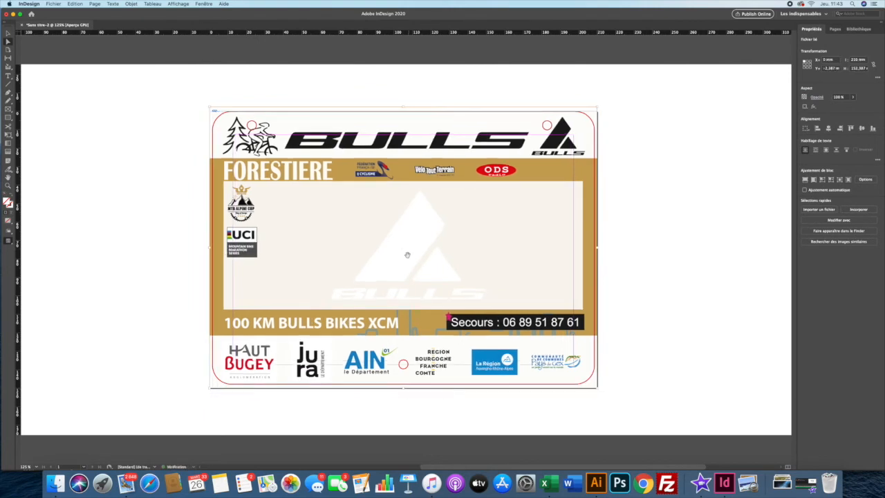
pyautogui.moveTo(407, 109); pyautogui.dragTo(407, 111)
pyautogui.click(9, 33)
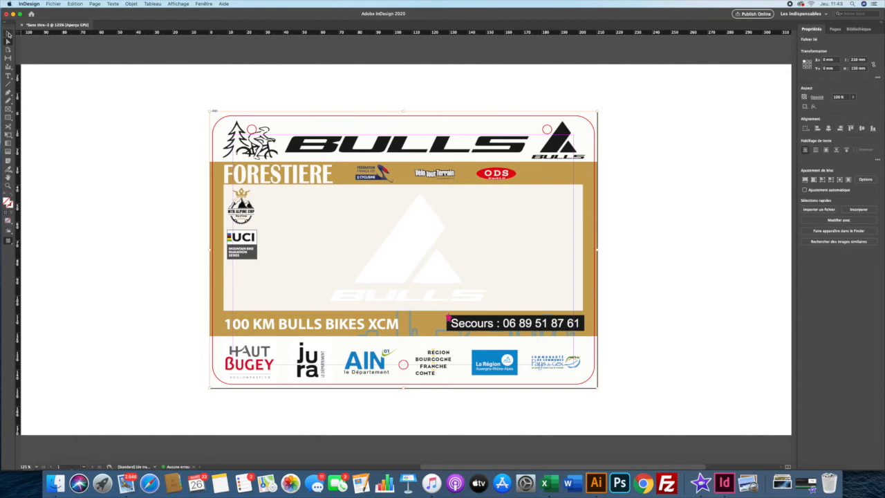
pyautogui.click(162, 168)
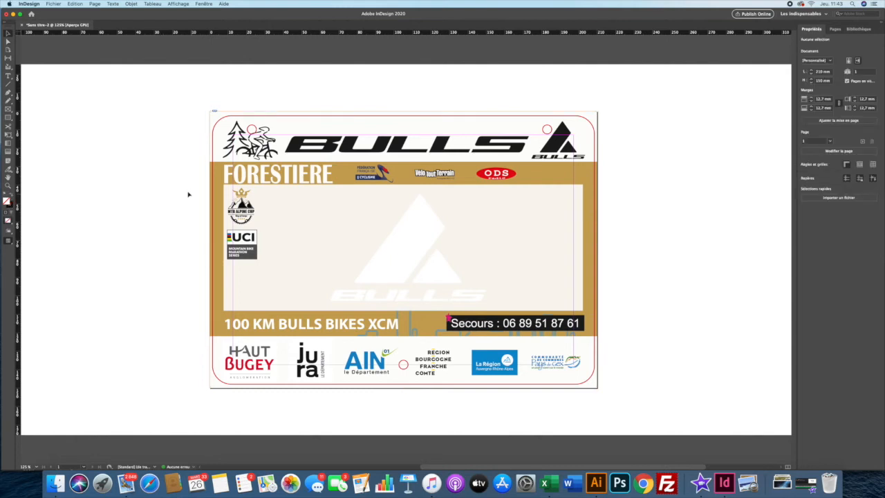
# Step: Add a text frame about 142 × 37 mm in the upper part of the plate's cream area and enter 1924 as sample number
pyautogui.click(9, 75)
pyautogui.moveTo(279, 196); pyautogui.dragTo(540, 262)
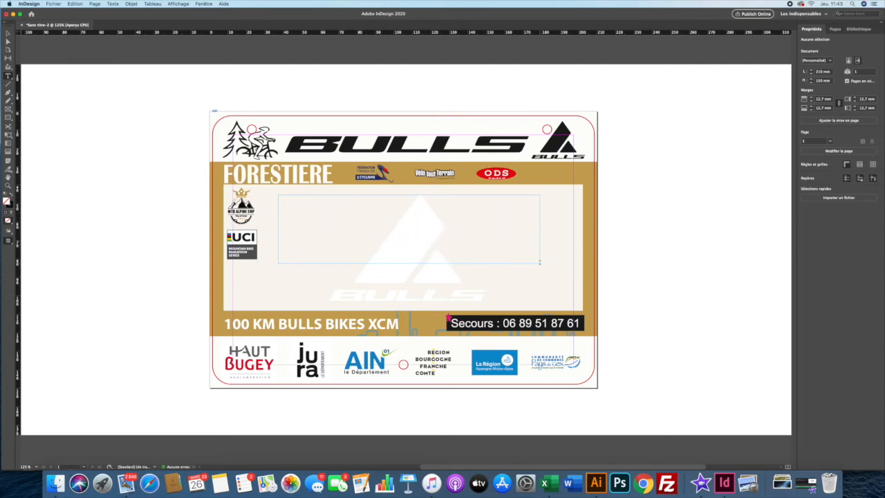
pyautogui.write('1924')
pyautogui.press('super+a')
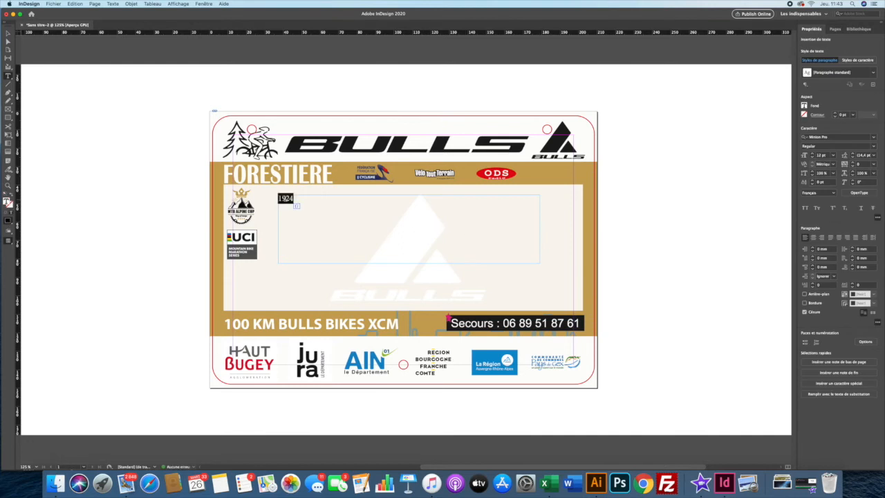
# Step: Check the font and size of the sample number 1032 in Illustrator, and return to InDesign
pyautogui.press('super+Tab')
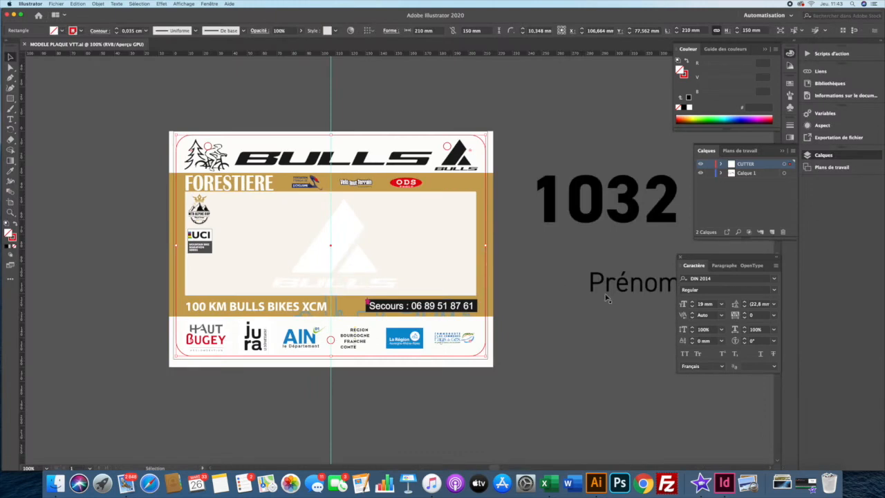
pyautogui.press('t')
pyautogui.click(595, 206)
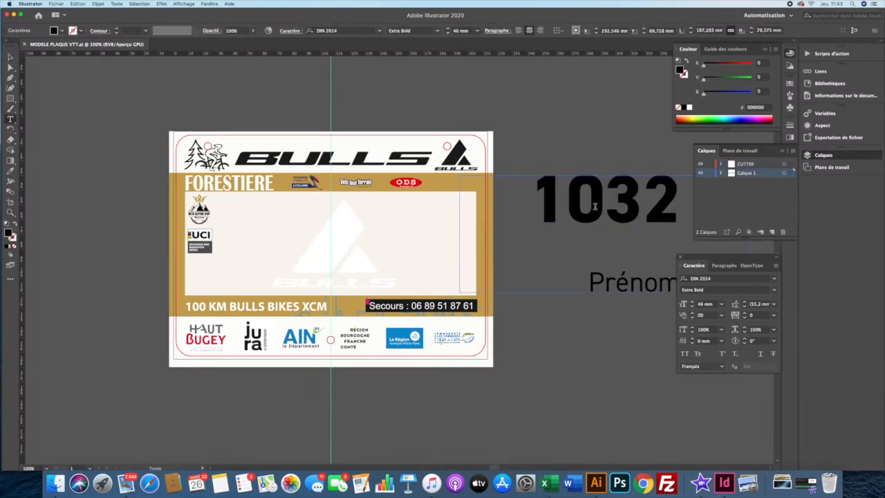
pyautogui.press('super+a')
pyautogui.press('Escape')
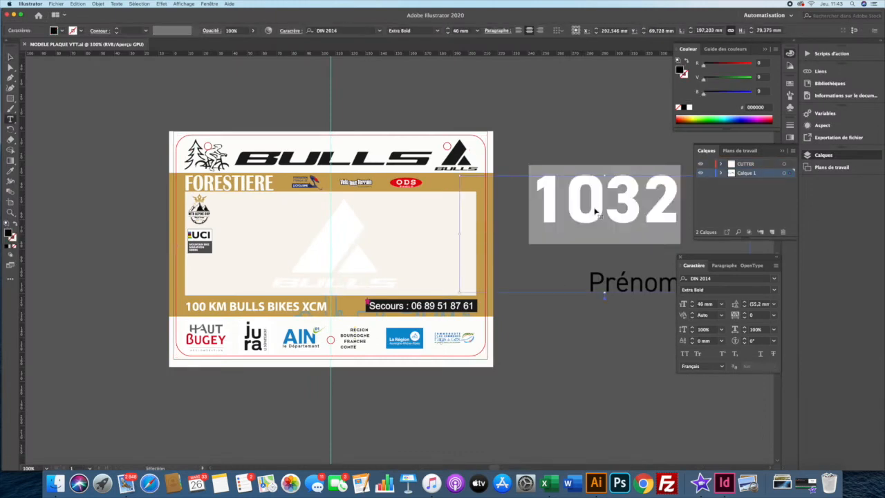
pyautogui.press('super+Tab')
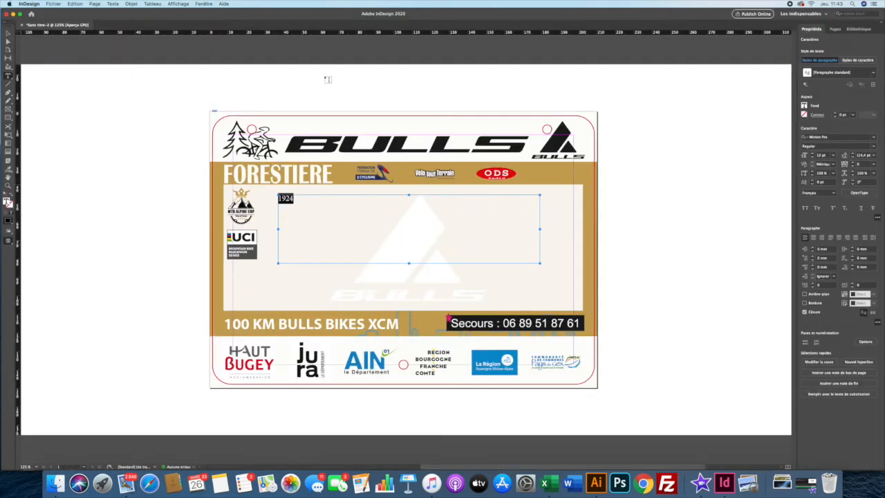
# Step: Format the number 1924 in DIN 2014 Extra Bold at 114 pt
pyautogui.click(874, 137)
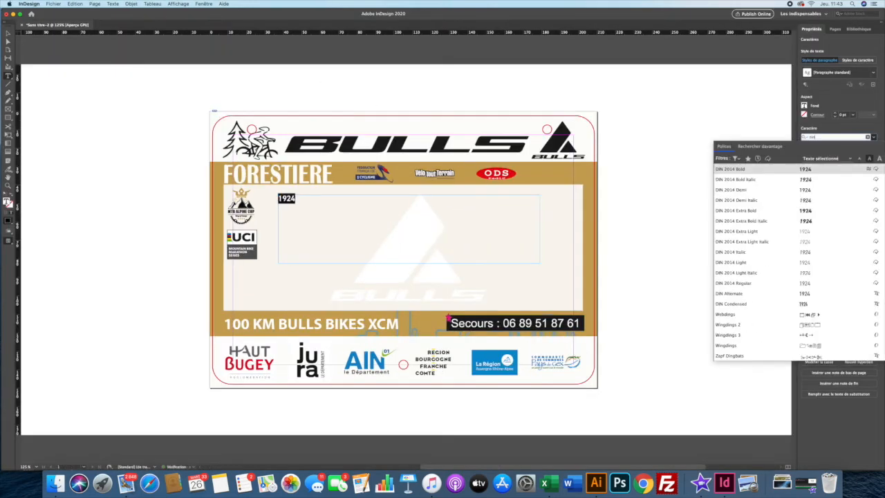
pyautogui.click(763, 211)
pyautogui.click(812, 154)
pyautogui.click(812, 154)
pyautogui.click(813, 153)
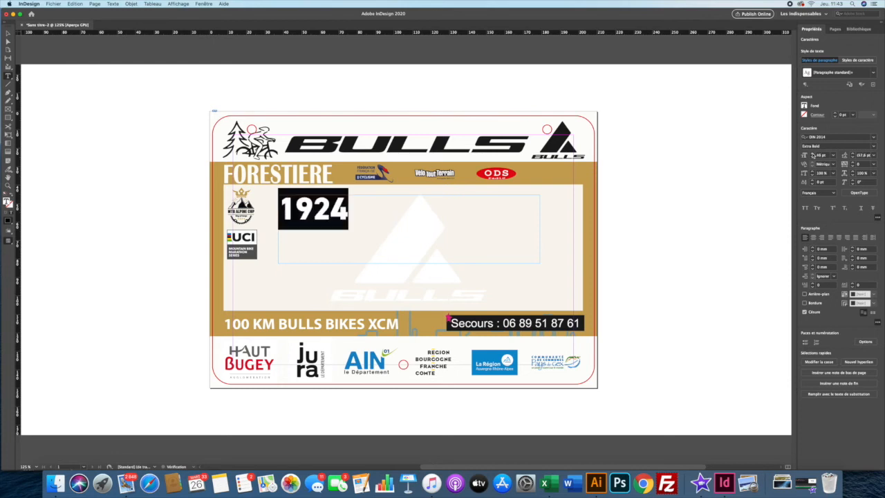
pyautogui.click(812, 154)
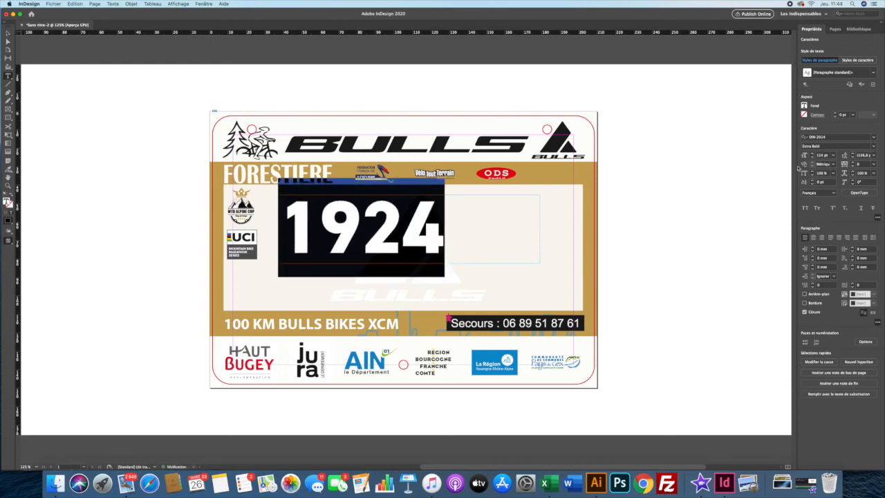
pyautogui.click(348, 219)
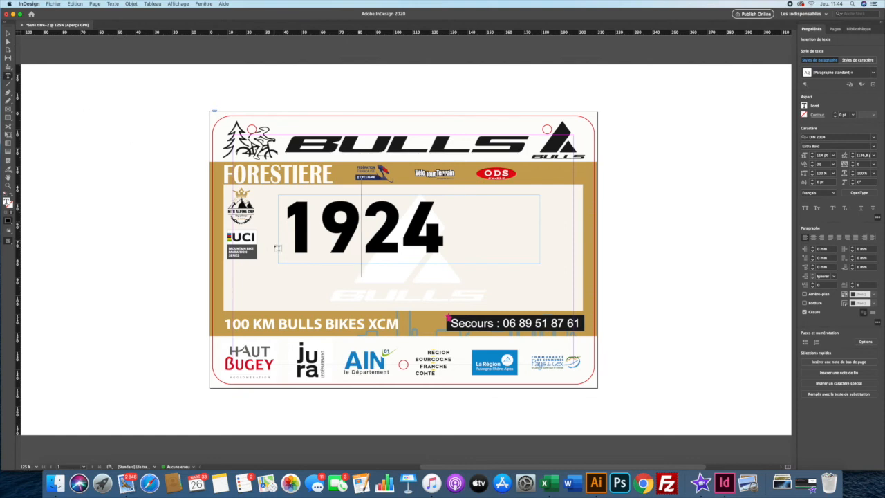
# Step: Widen the number's text frame to about 194.4 mm, spanning the cream area, and centre the number in it
pyautogui.click(9, 34)
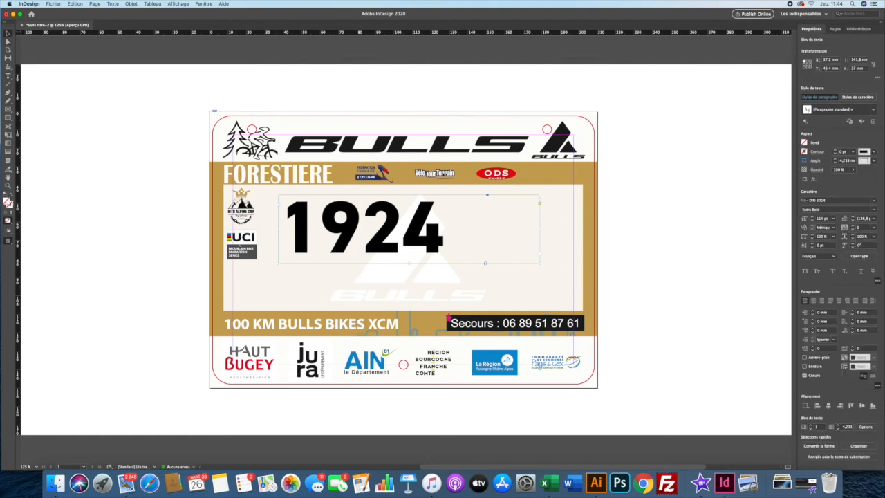
pyautogui.moveTo(278, 228); pyautogui.dragTo(225, 226)
pyautogui.moveTo(540, 230); pyautogui.dragTo(584, 229)
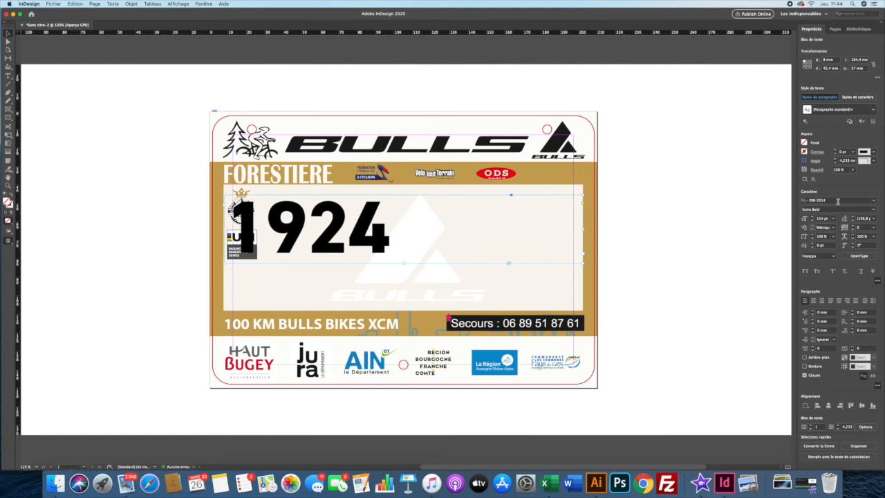
pyautogui.click(814, 302)
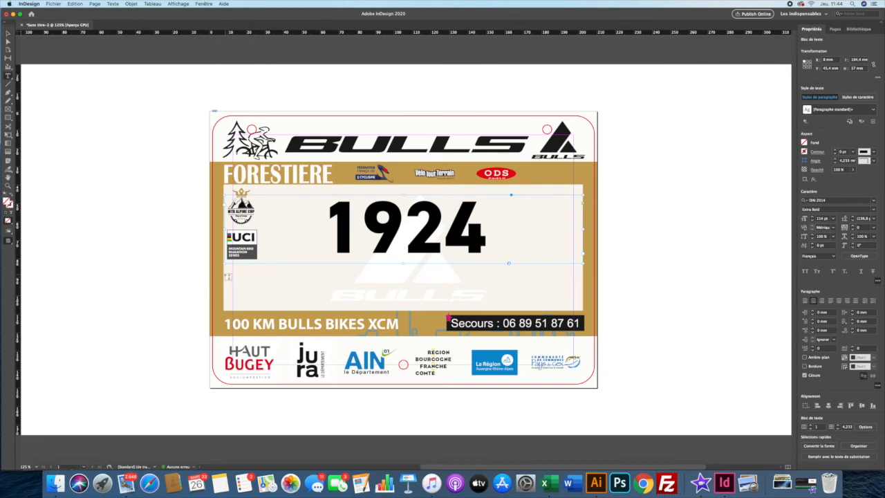
# Step: Add a text frame below the number, spanning the cream area's width, and enter the placeholder "Prénom NOM"
pyautogui.moveTo(224, 273); pyautogui.dragTo(580, 298)
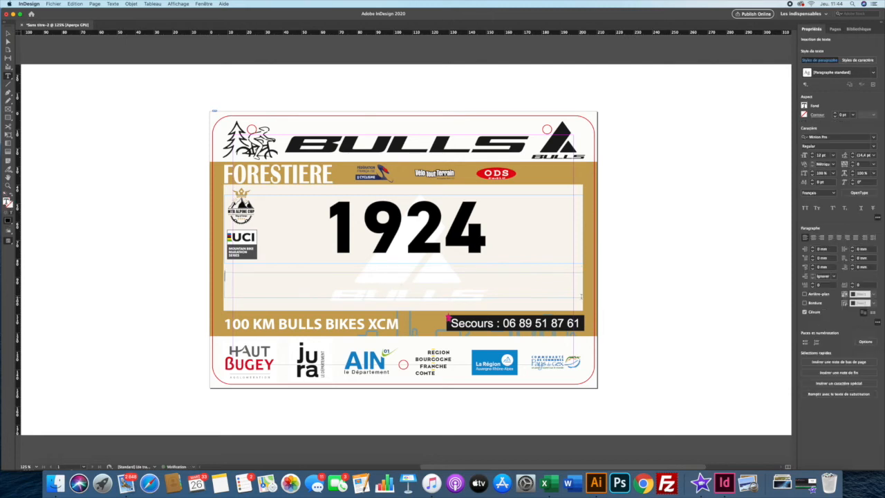
pyautogui.write('Prénom NOM')
pyautogui.hotkey('shift', 'Left')
pyautogui.hotkey('shift', 'Left')
pyautogui.hotkey('shift', 'Left')
pyautogui.hotkey('shift', 'Left')
pyautogui.hotkey('shift', 'Left')
pyautogui.hotkey('shift', 'Left')
pyautogui.hotkey('shift', 'Left')
pyautogui.hotkey('shift', 'Left')
pyautogui.hotkey('shift', 'Left')
pyautogui.hotkey('shift', 'Left')
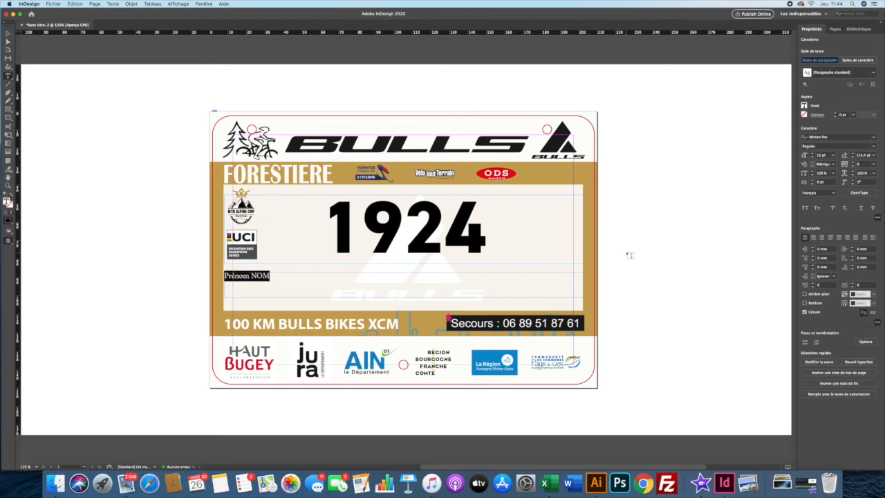
# Step: Format the placeholder "Prénom NOM" in DIN 2014 Regular at 35 pt, centre it in its frame, and deselect
pyautogui.click(434, 290)
pyautogui.press('super+a')
pyautogui.click(874, 137)
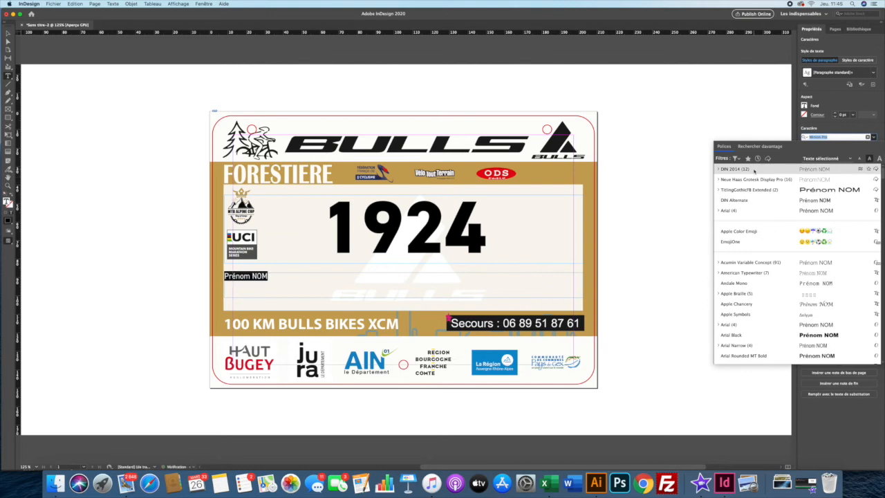
pyautogui.click(754, 170)
pyautogui.click(812, 154)
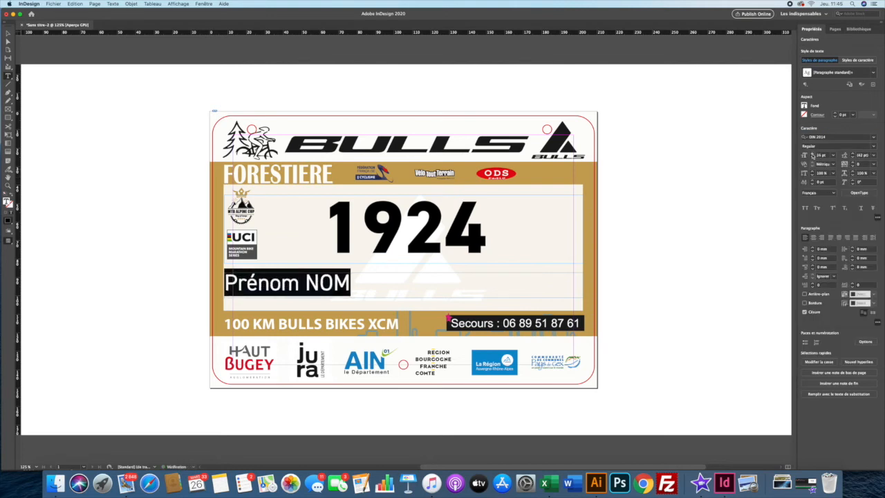
pyautogui.click(813, 237)
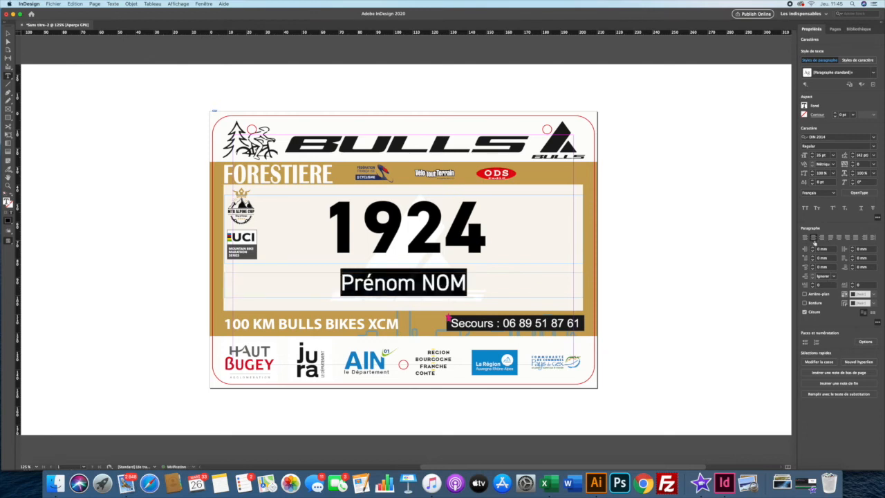
pyautogui.click(12, 39)
pyautogui.click(140, 166)
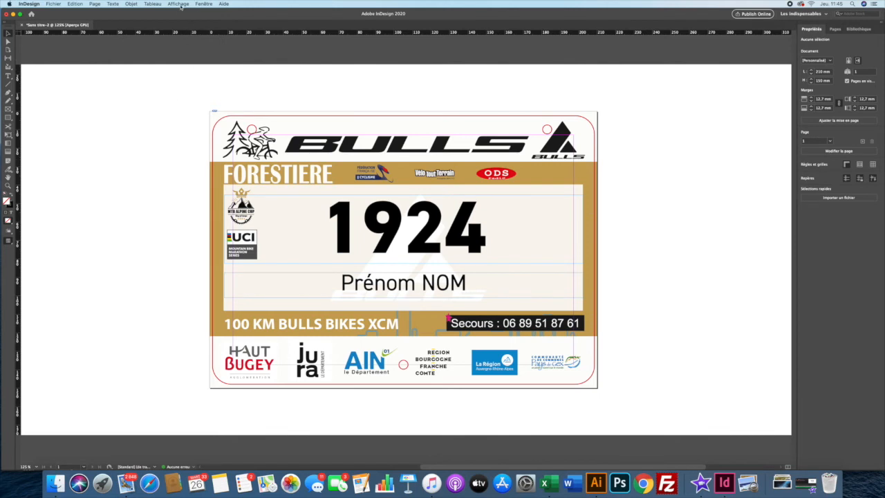
# Step: Show the data merge utility and load the text file "listing modele" from the desktop as its data source
pyautogui.click(204, 5)
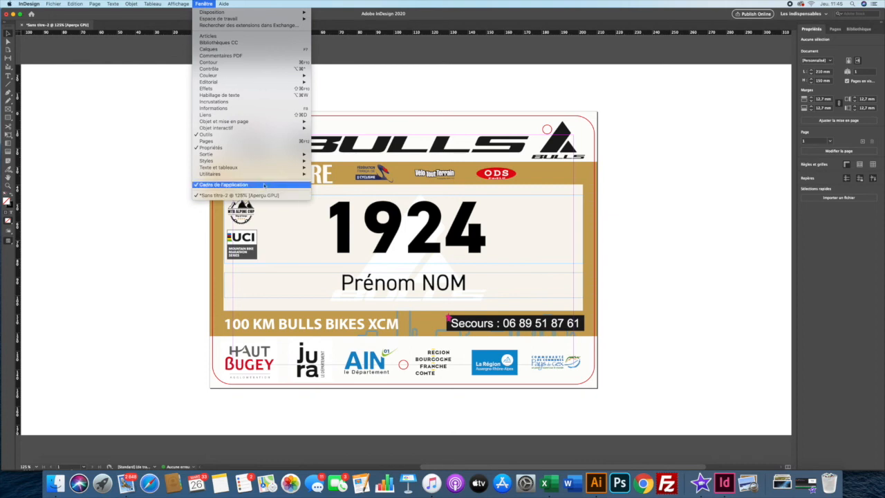
pyautogui.moveTo(265, 178)
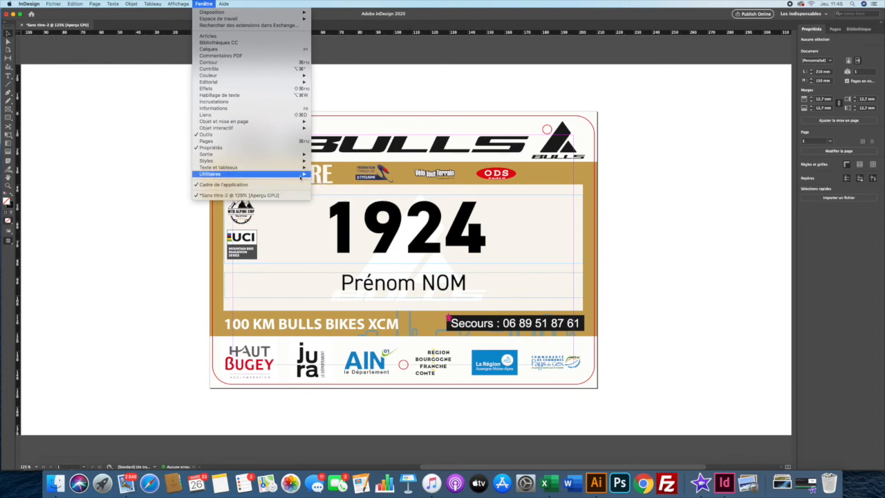
pyautogui.click(332, 181)
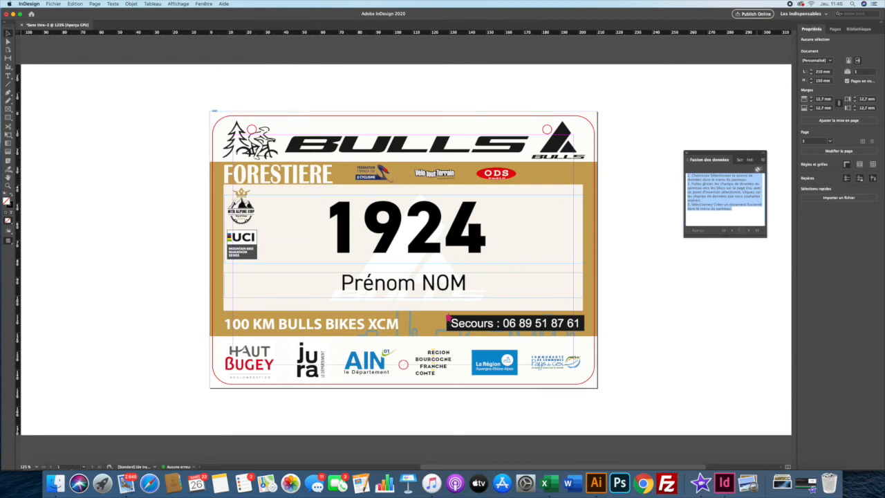
pyautogui.click(764, 161)
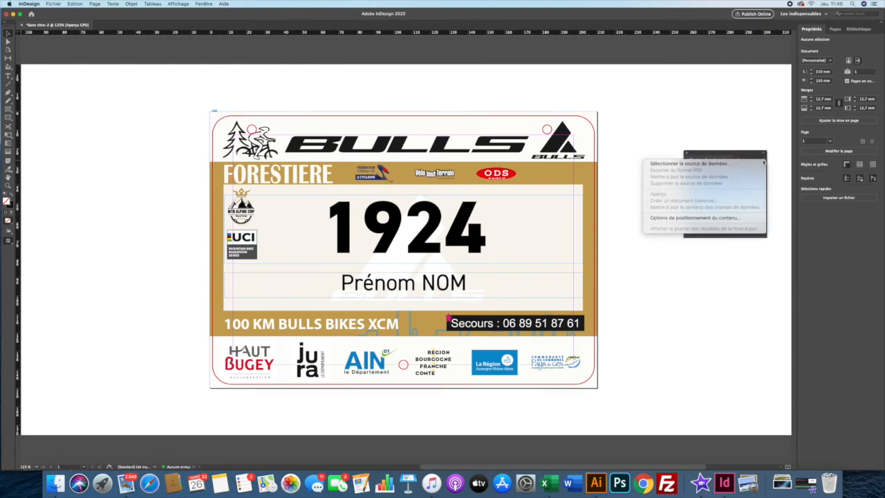
pyautogui.click(748, 164)
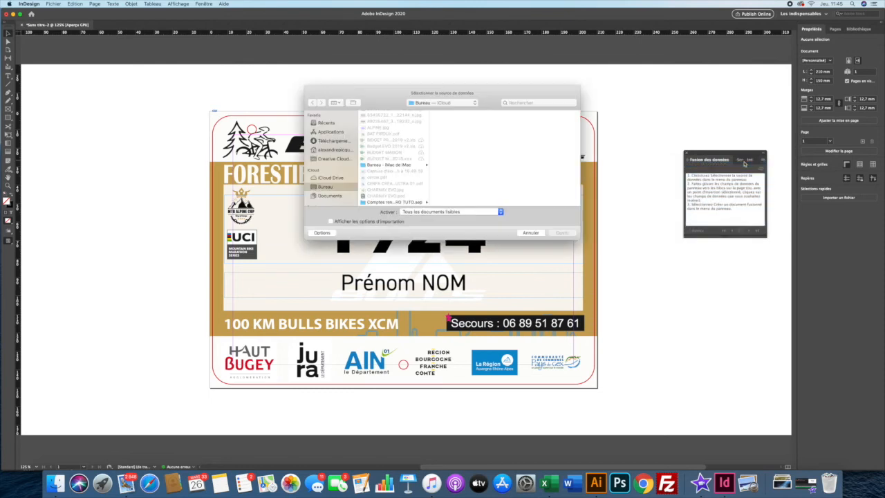
pyautogui.scroll(-8, 378, 158)
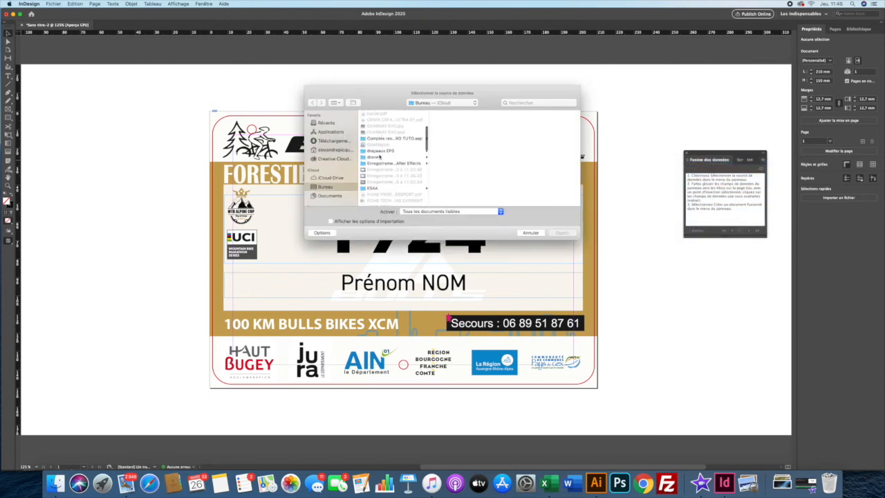
pyautogui.scroll(-2, 385, 185)
pyautogui.click(381, 173)
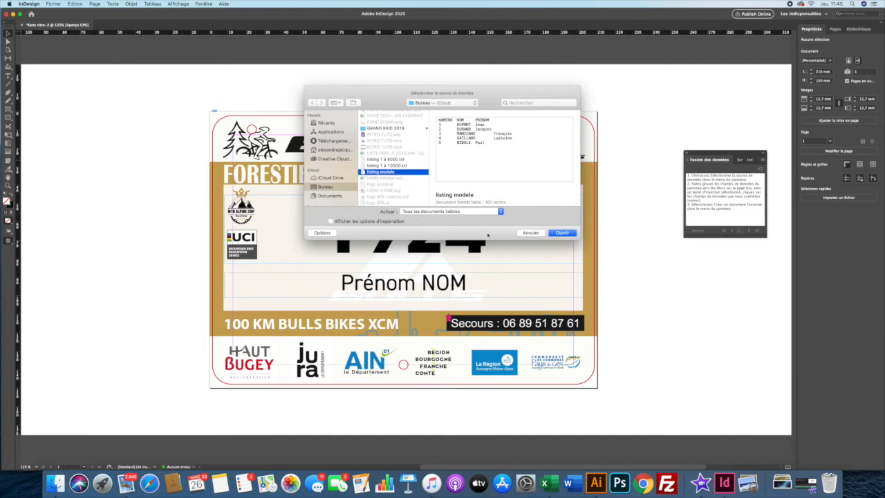
pyautogui.click(565, 233)
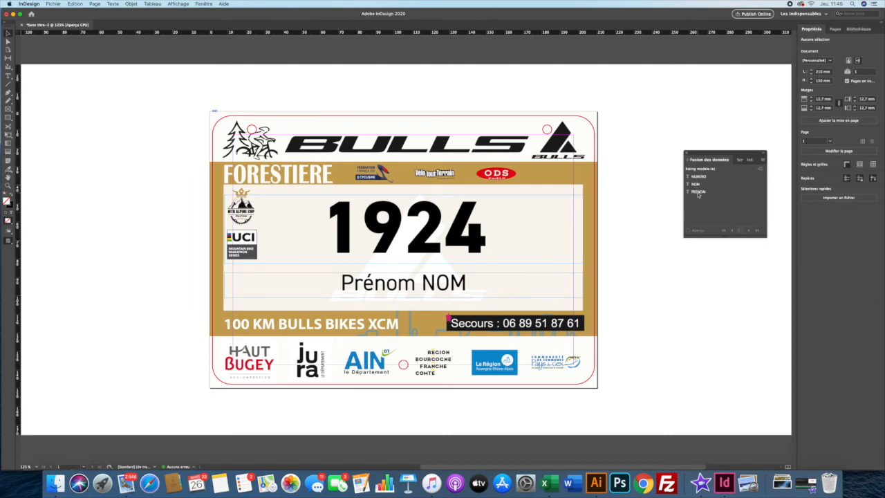
# Step: Replace the number 1924 on the plate with the NUMERO data field
pyautogui.doubleClick(392, 232)
pyautogui.press('super+a')
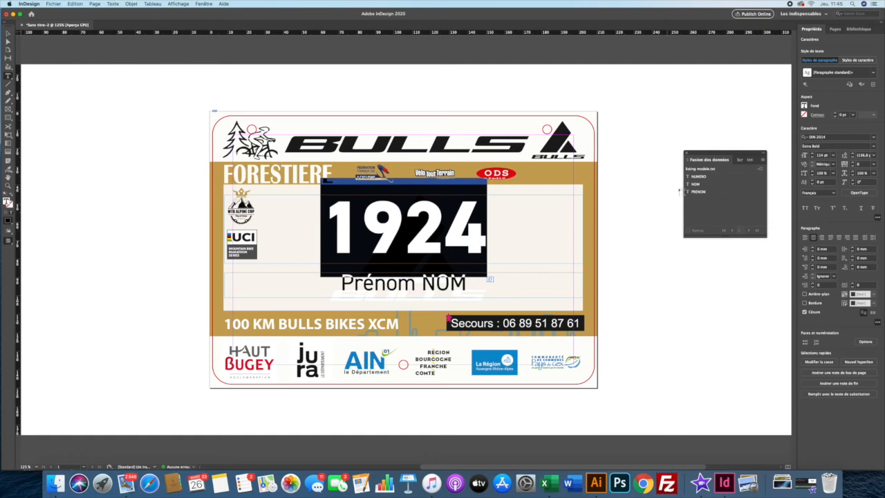
pyautogui.click(700, 176)
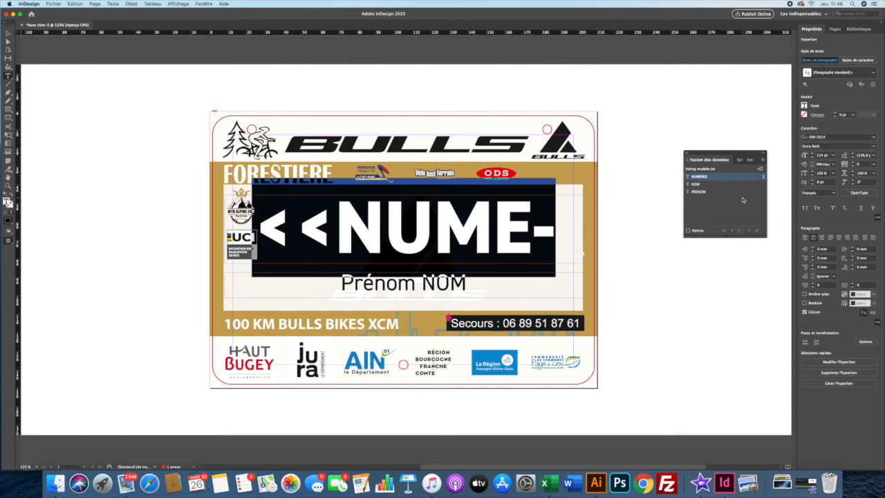
# Step: Replace the placeholder "Prénom" with the PRENOM data field and "NOM" with the NOM data field, then leave text editing
pyautogui.click(397, 284)
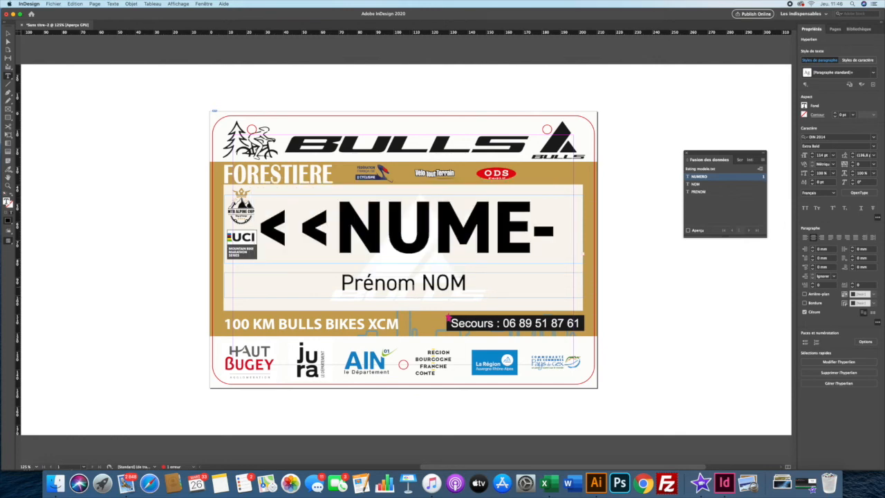
pyautogui.moveTo(374, 284); pyautogui.dragTo(334, 285)
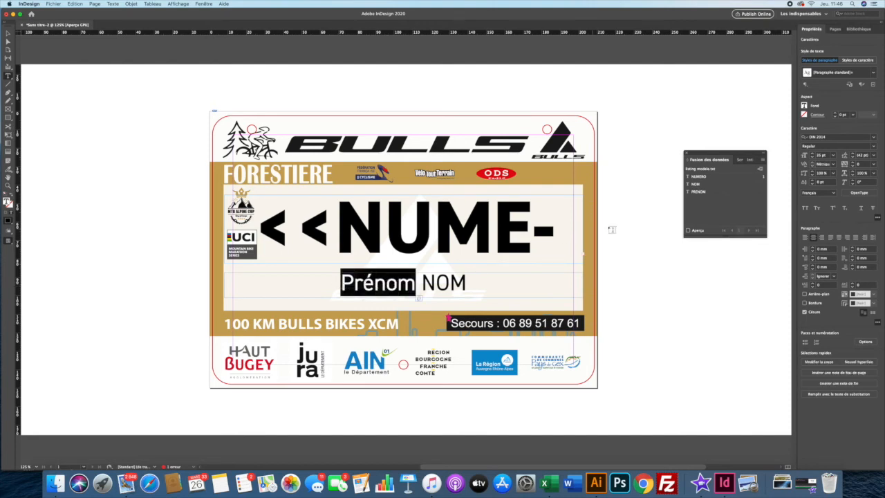
pyautogui.click(700, 192)
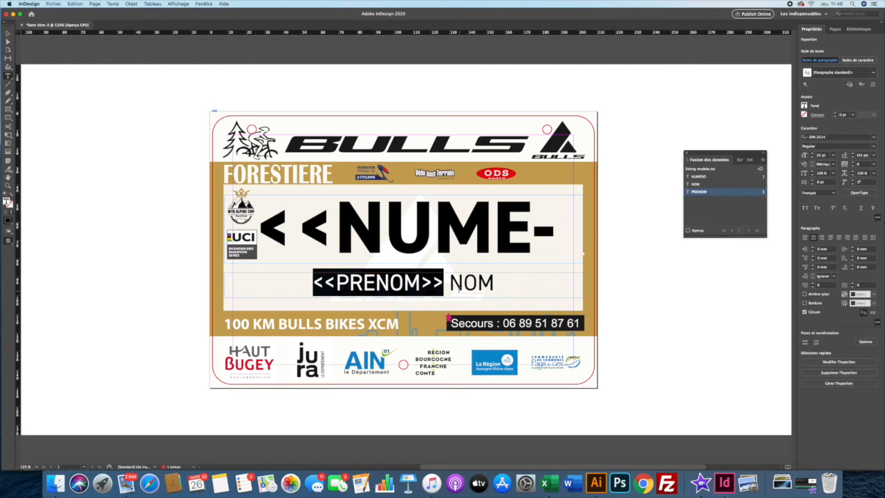
pyautogui.moveTo(450, 282); pyautogui.dragTo(495, 282)
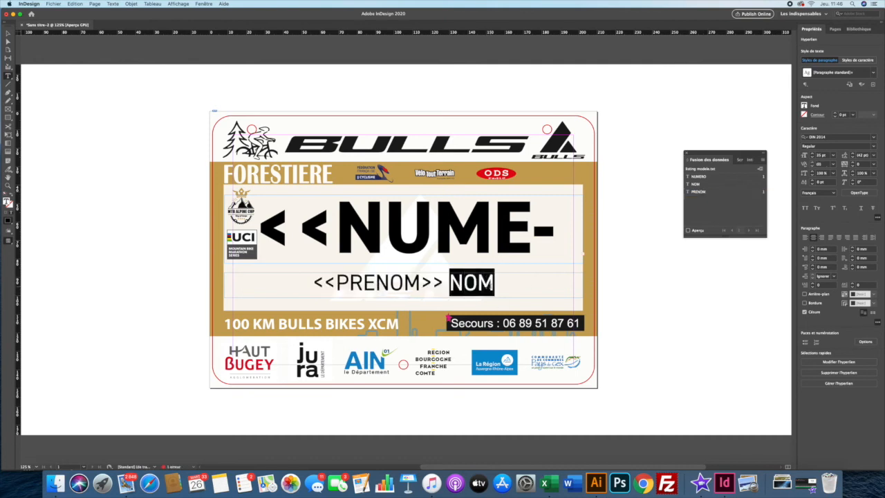
pyautogui.click(707, 184)
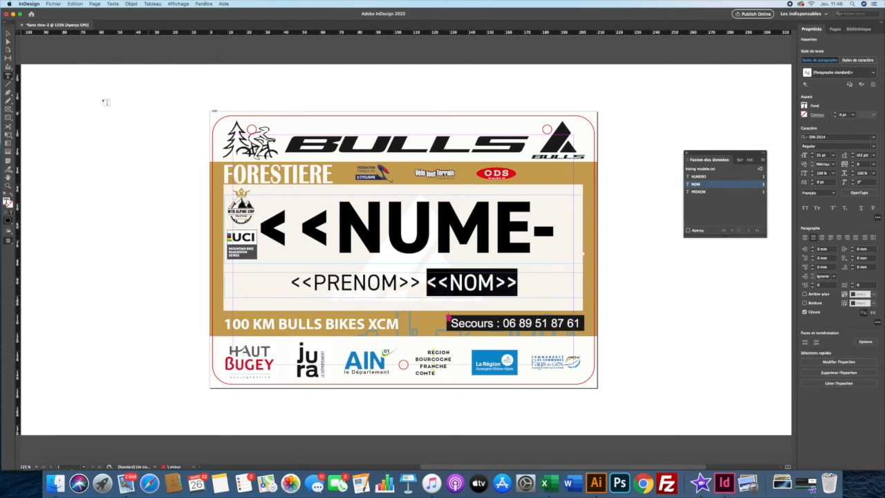
pyautogui.click(8, 33)
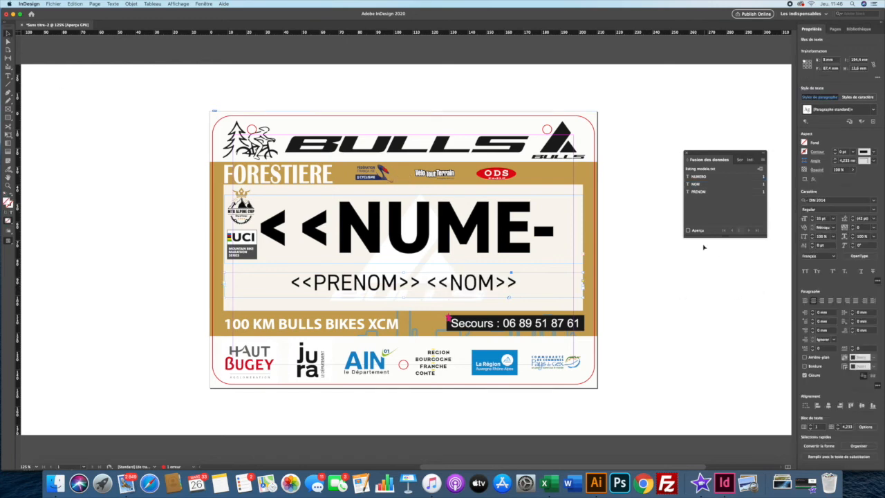
# Step: Preview the merged data on the plate, advancing from the first record to the third
pyautogui.click(688, 231)
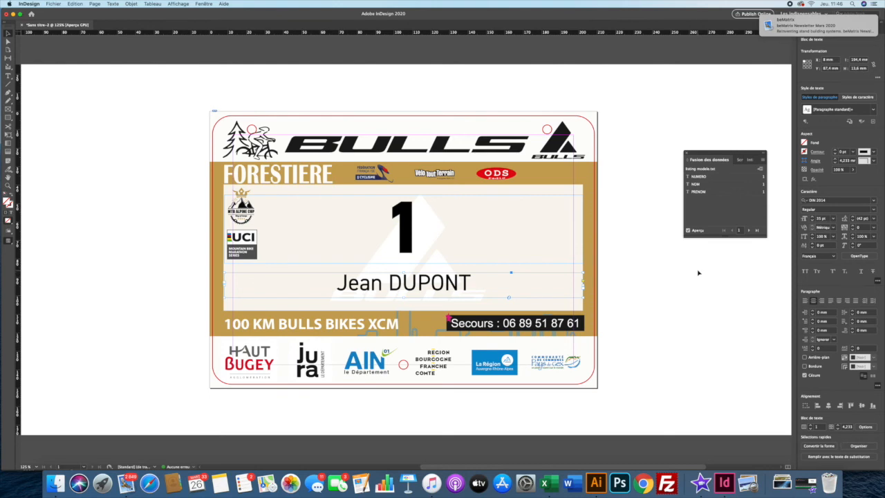
pyautogui.click(748, 231)
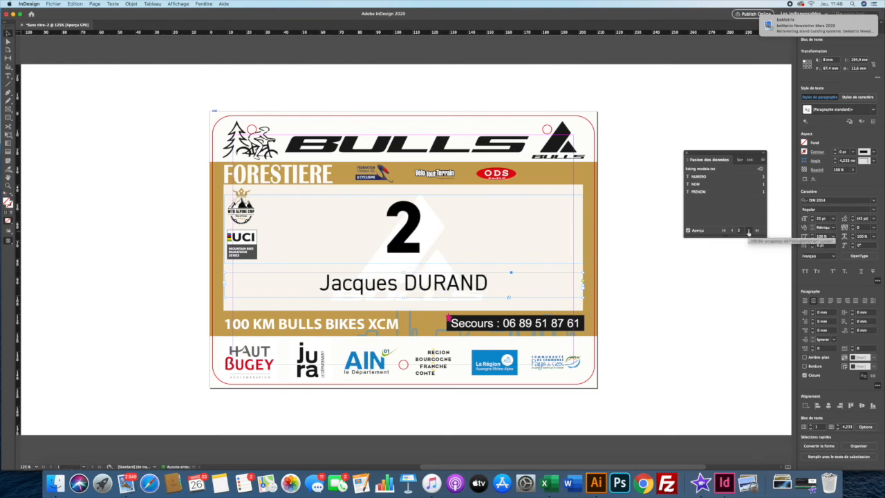
pyautogui.click(748, 231)
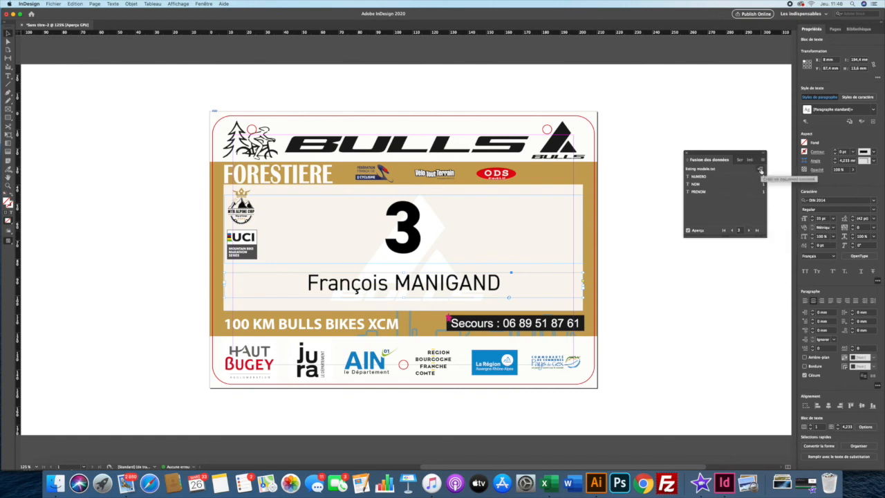
# Step: Create the merged document from all records, with a single record per document page, and dismiss the overset text report
pyautogui.click(761, 169)
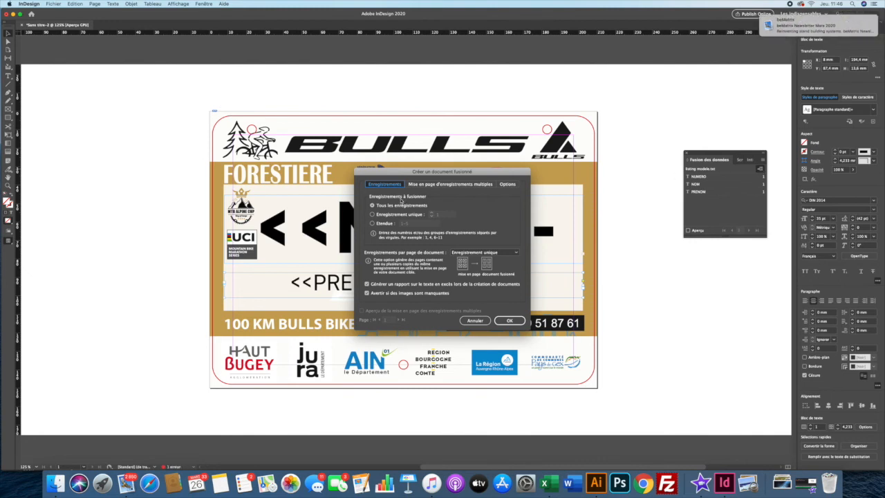
pyautogui.click(510, 321)
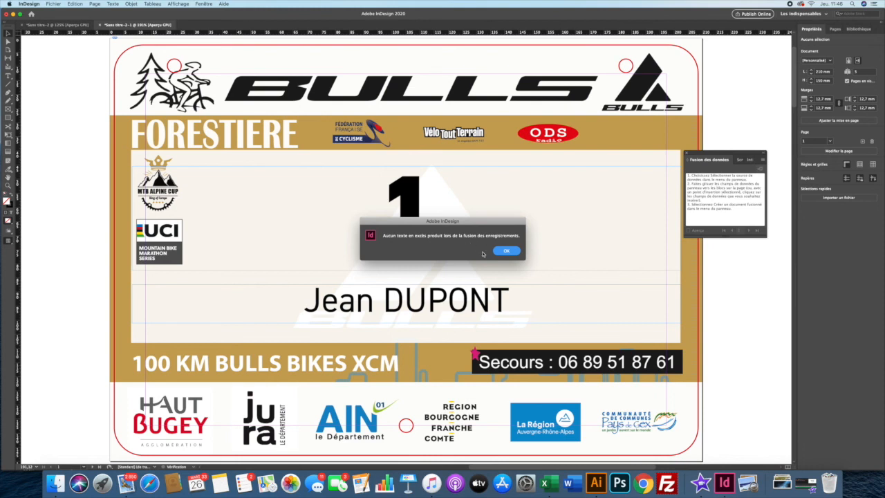
pyautogui.click(508, 252)
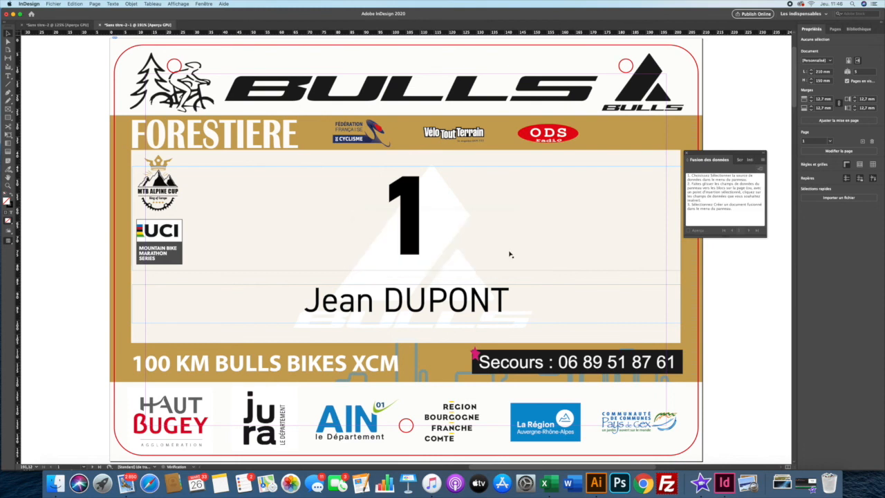